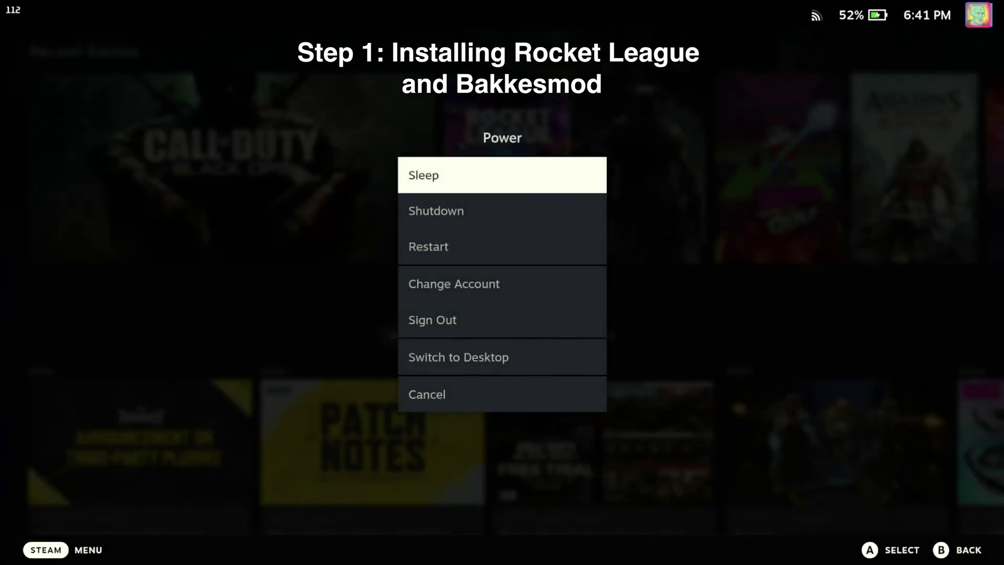
# Choose Switch to Desktop in the Power menu to leave Game Mode
pyautogui.press('Down')
pyautogui.press('Down')
pyautogui.press('Down')
pyautogui.press('Down')
pyautogui.press('Down')
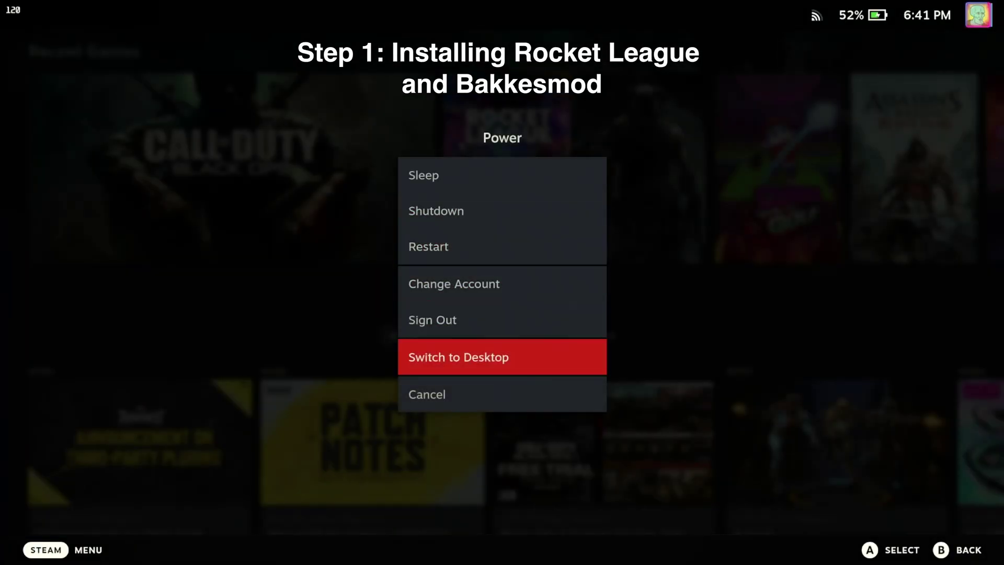
pyautogui.press('Return')
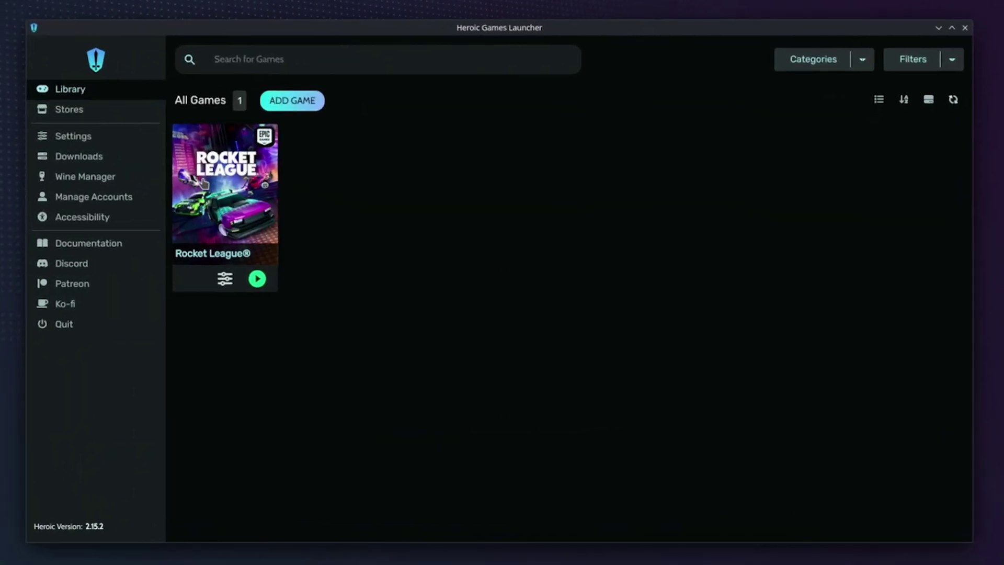
# Search Discover for 'Heroic' and open the Heroic Games Launcher details page
pyautogui.click(256, 195)
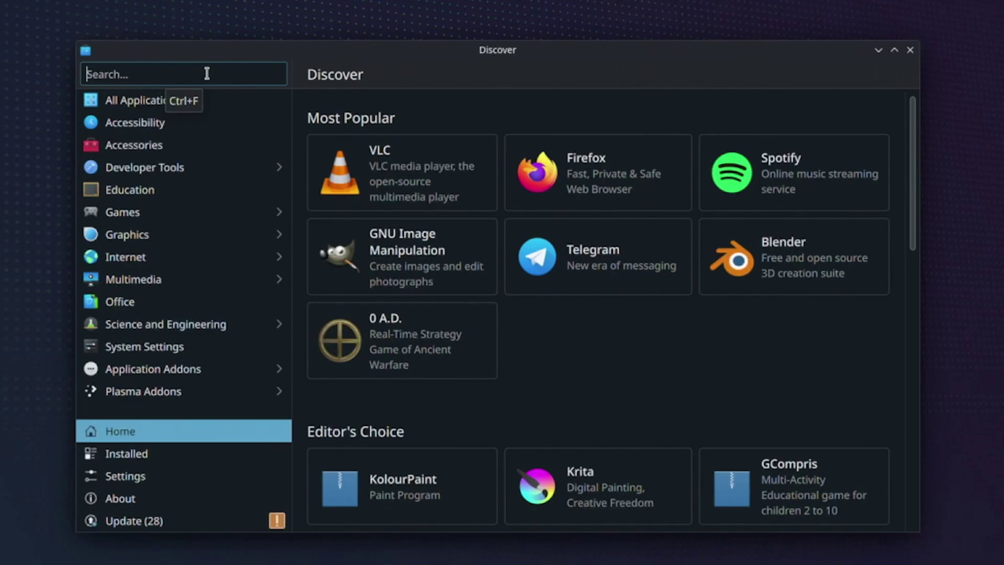
pyautogui.write('Heroic')
pyautogui.click(354, 137)
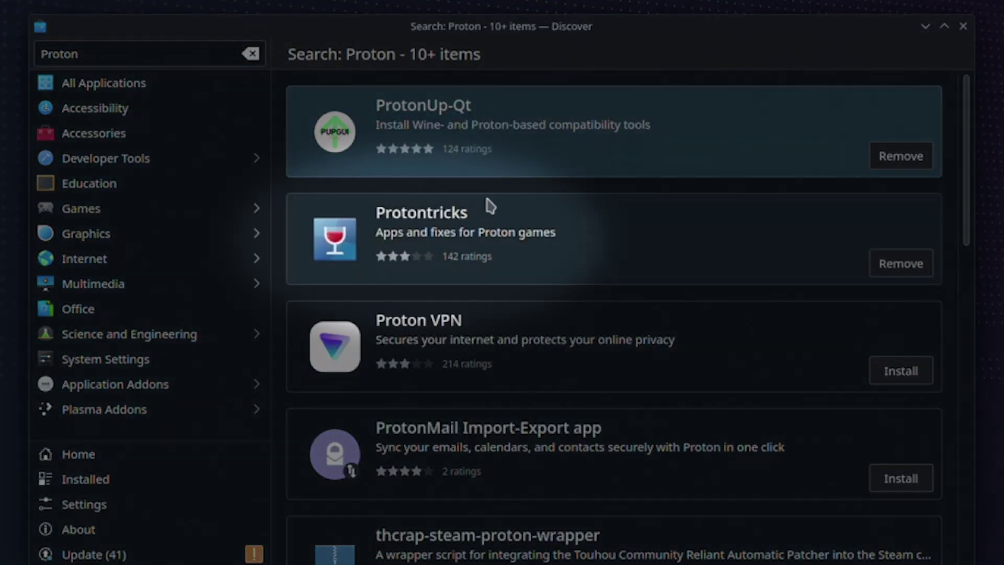
# Open the Rocket League card in the Heroic library and bring up its INSTALL dialog
pyautogui.click(460, 236)
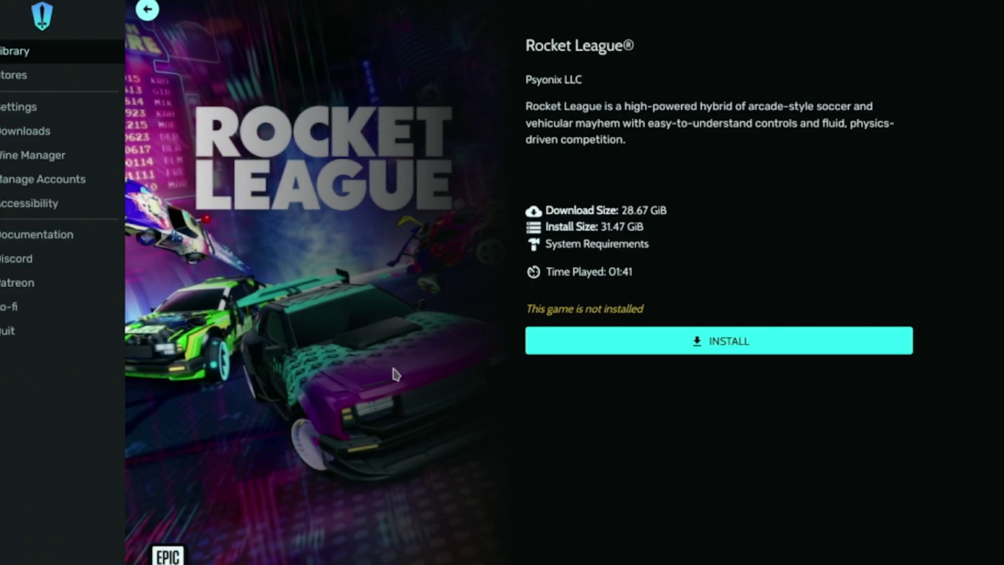
pyautogui.click(579, 350)
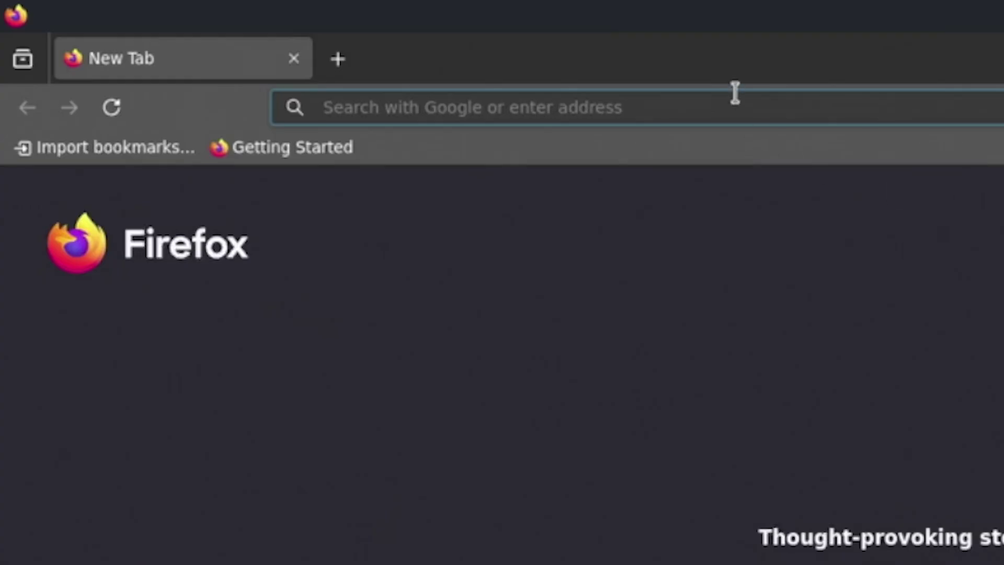
# Download BakkesModSetup.zip from bakkesplugins.com via BakkesMod > Download BakkesMod and open it
pyautogui.write('bakkesplugins.com')
pyautogui.press('Return')
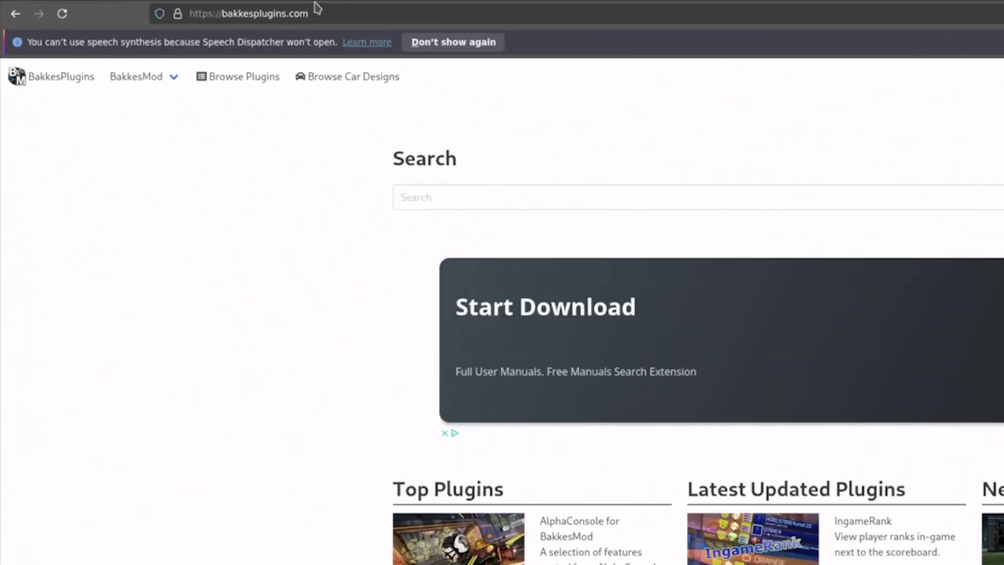
pyautogui.click(141, 77)
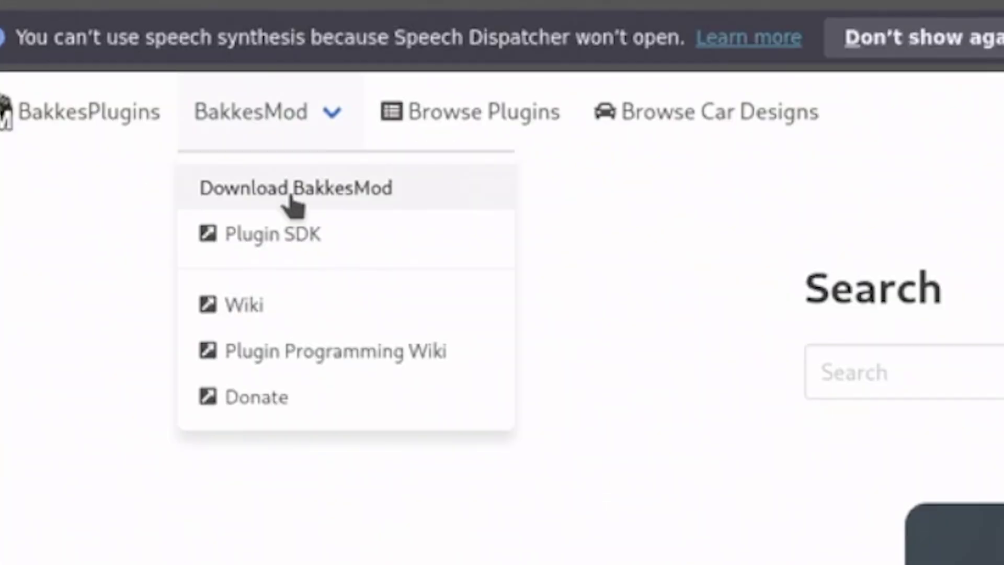
pyautogui.click(292, 193)
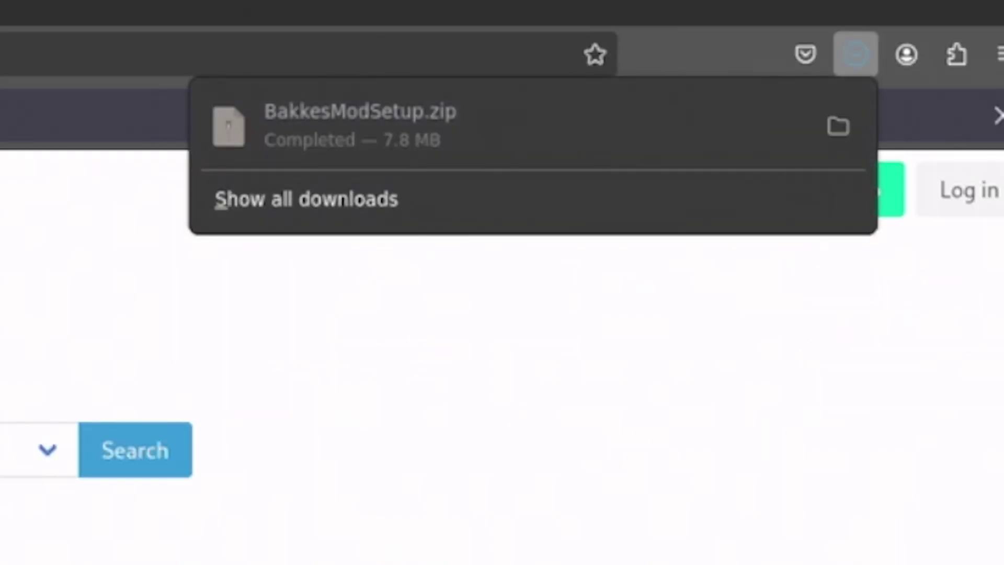
pyautogui.click(416, 128)
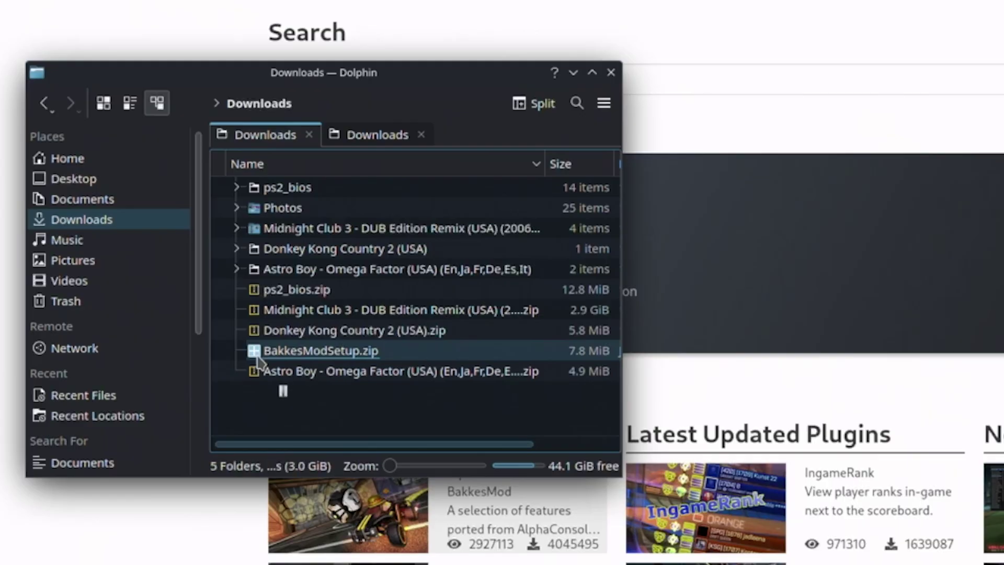
# Extract BakkesModSetup.exe into Downloads and run it in the Rocket League: 252950 prefix
pyautogui.doubleClick(303, 350)
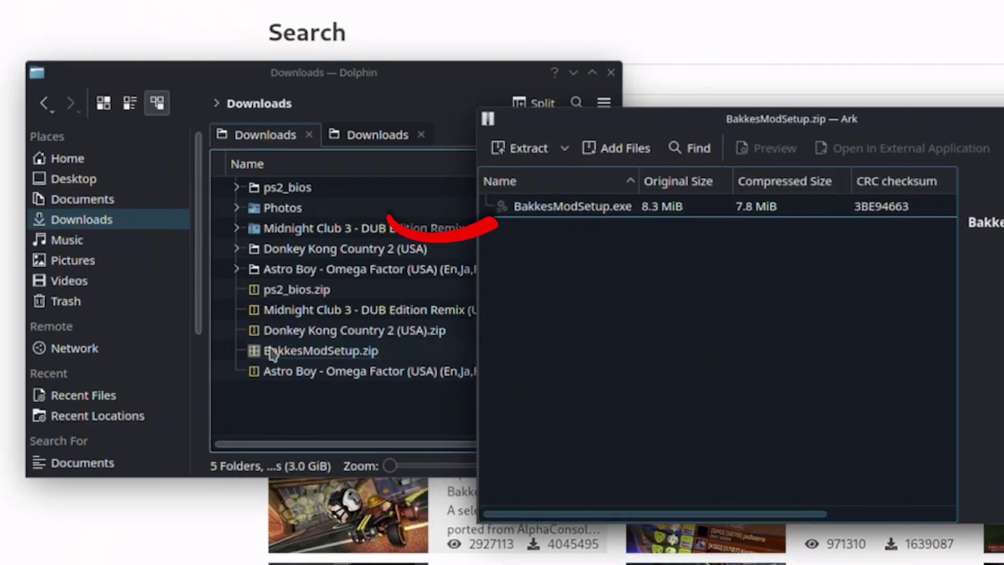
pyautogui.moveTo(544, 210); pyautogui.dragTo(292, 374)
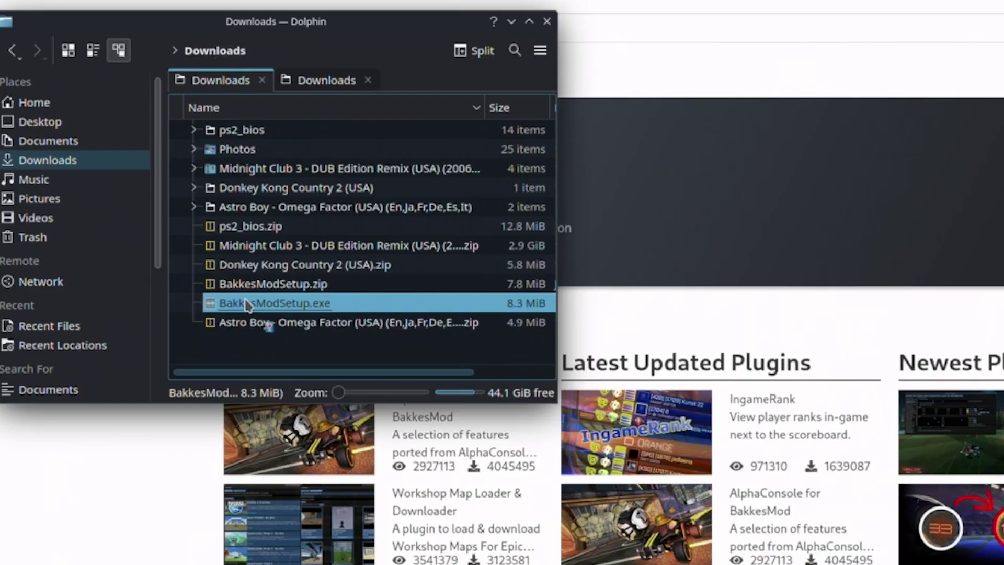
pyautogui.doubleClick(426, 401)
pyautogui.scroll(-10, 678, 260)
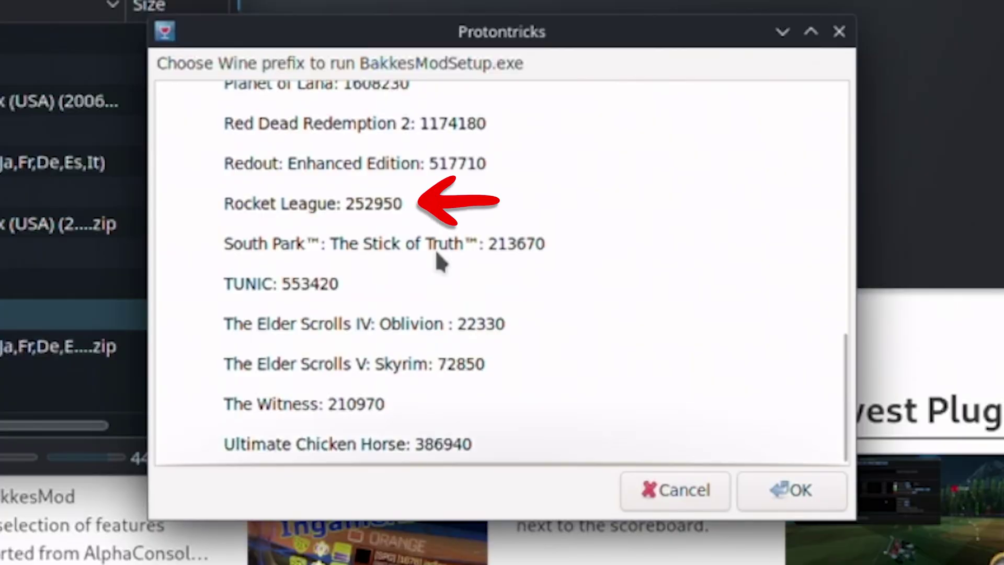
pyautogui.doubleClick(360, 213)
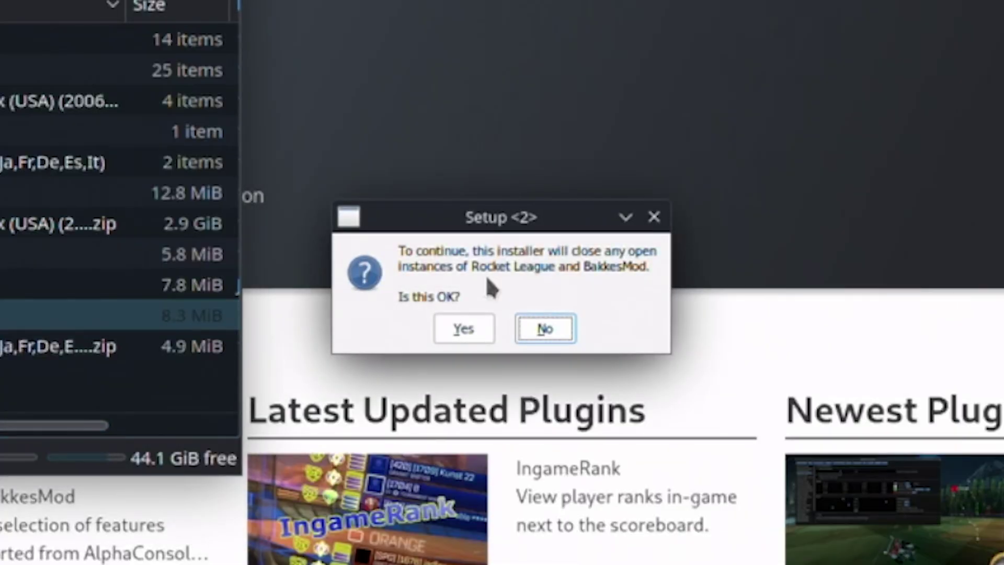
# Allow closing Rocket League and set the install folder to Z:\home\deck\Documents\My Games\Rocket League
pyautogui.click(452, 328)
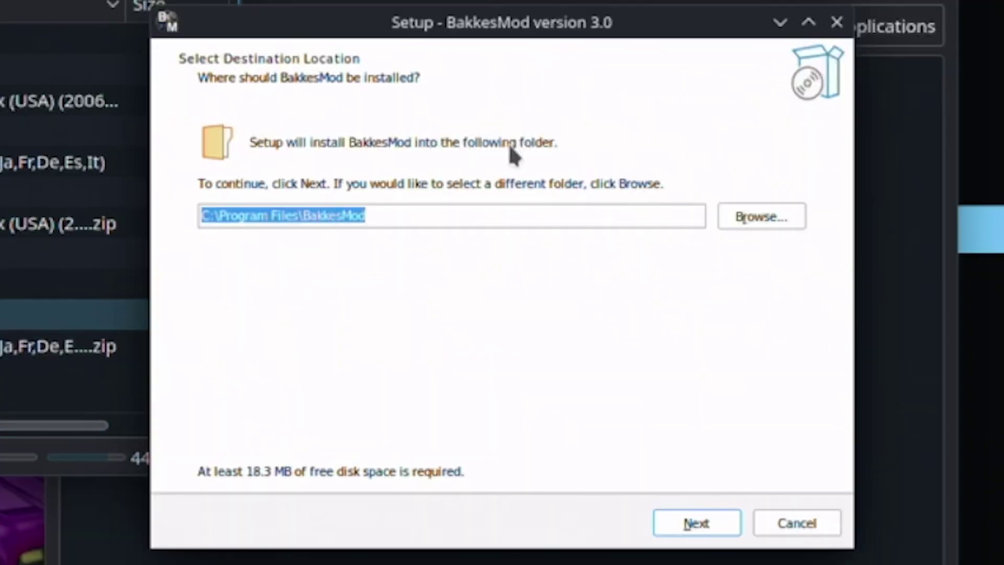
pyautogui.click(768, 213)
pyautogui.click(308, 311)
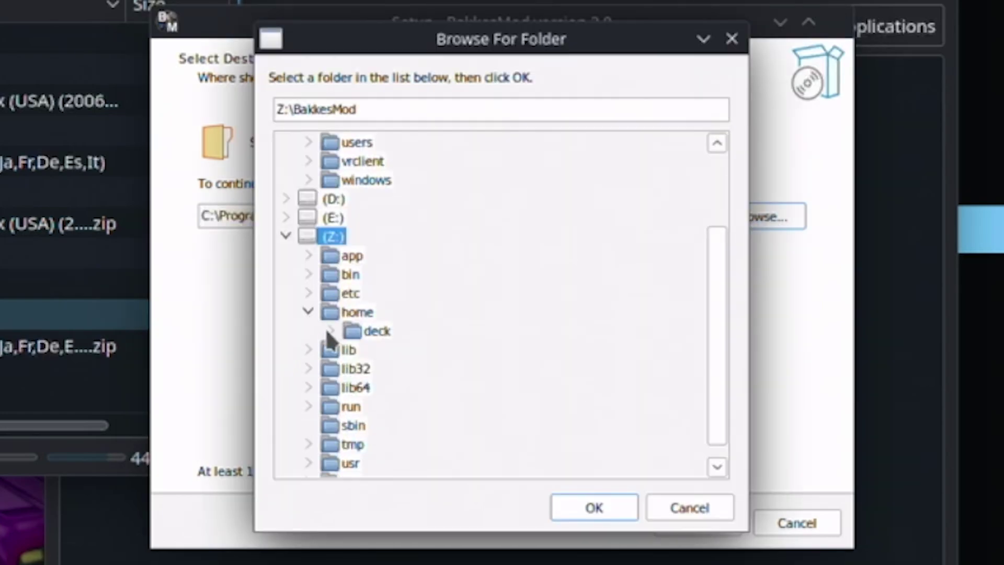
pyautogui.click(327, 329)
pyautogui.scroll(-2, 337, 340)
pyautogui.click(353, 274)
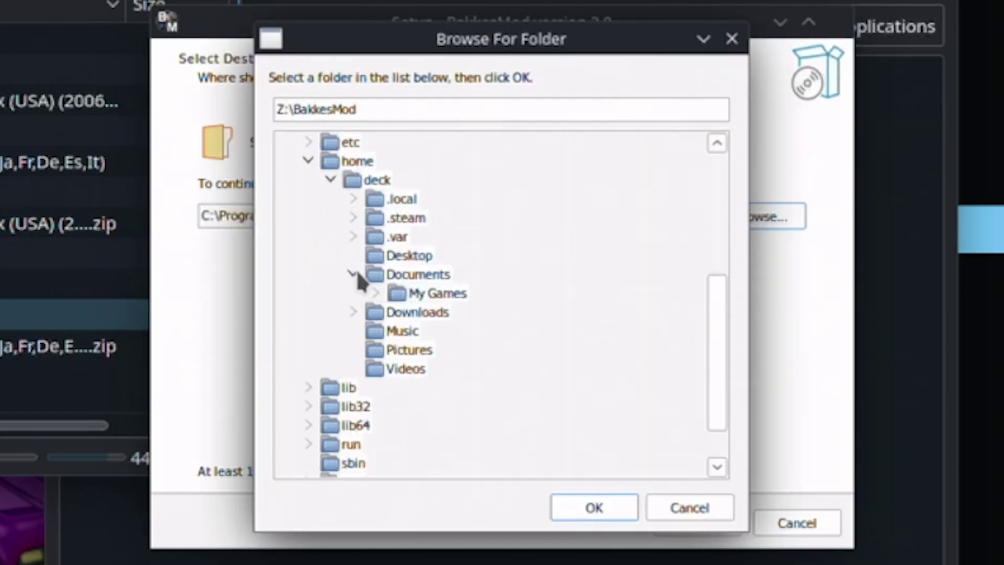
pyautogui.click(376, 292)
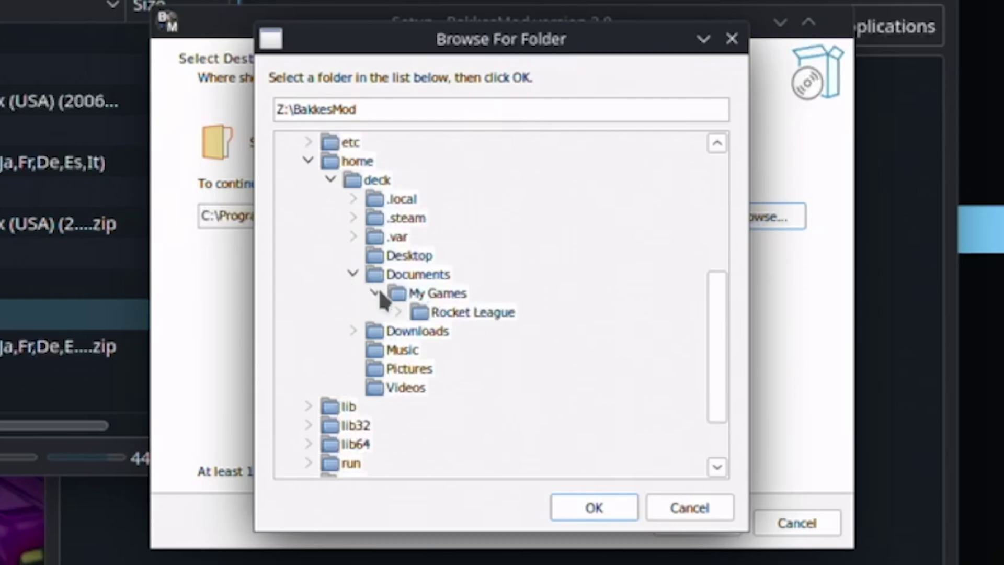
pyautogui.click(432, 312)
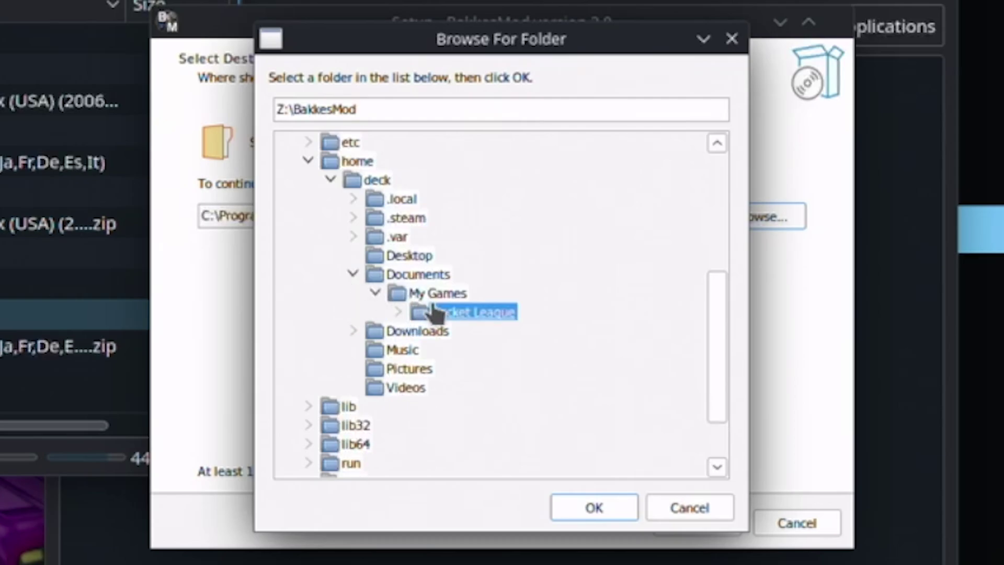
pyautogui.click(606, 510)
# Install BakkesMod without a desktop shortcut and decline the whitelisting documentation
pyautogui.press('Return')
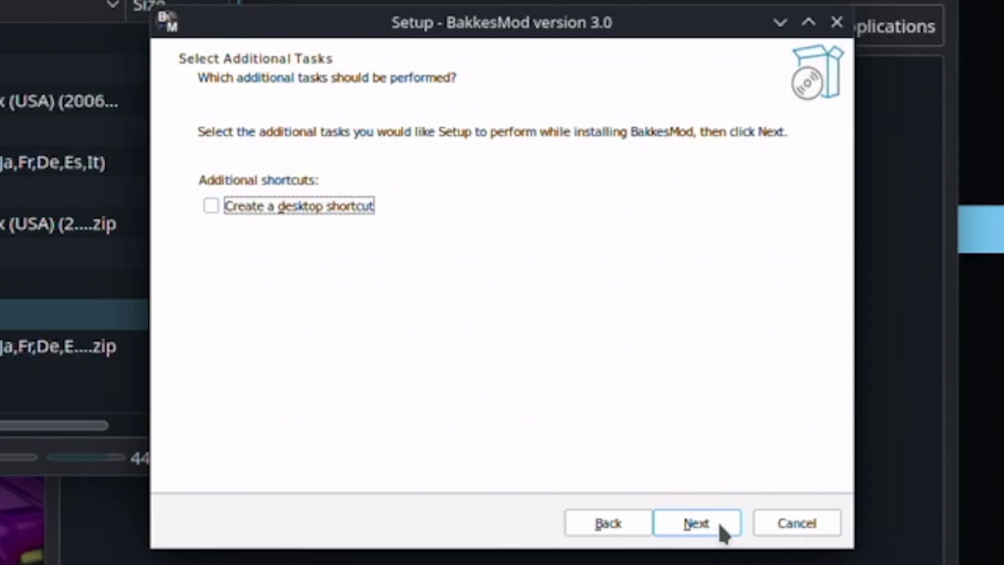
pyautogui.click(697, 523)
pyautogui.click(703, 520)
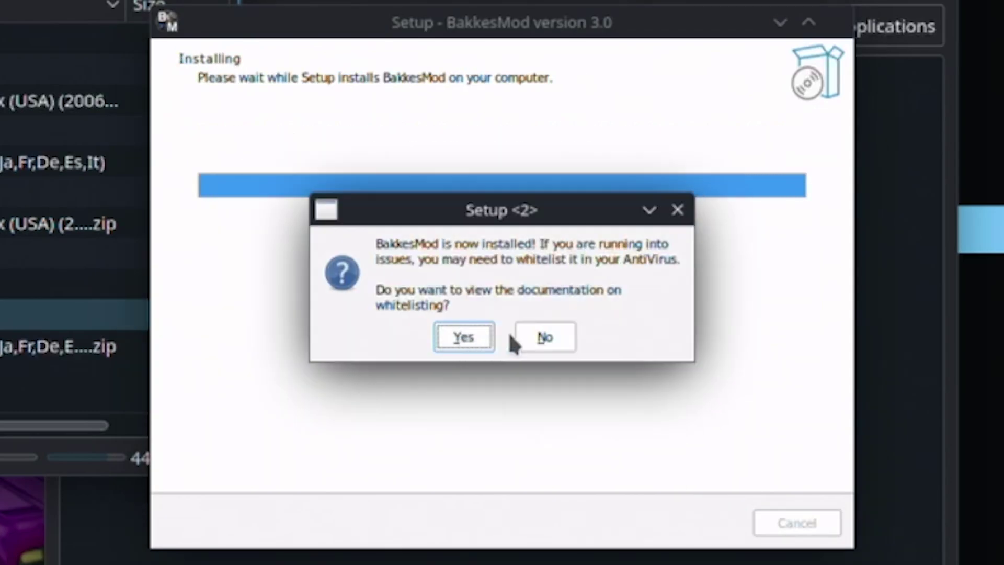
pyautogui.click(542, 339)
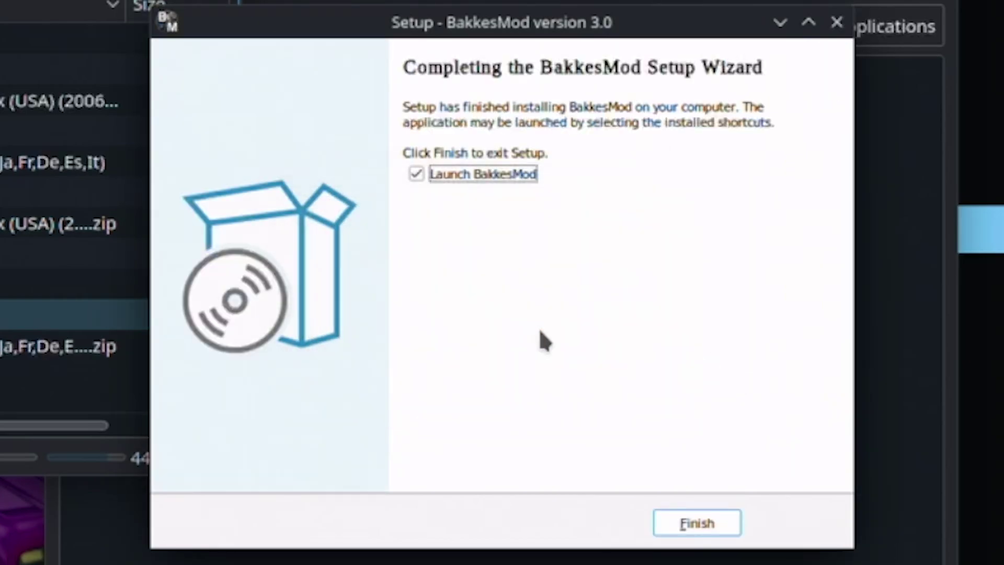
# Close the finished installer and open the BakkesMod folder from Documents in Dolphin
pyautogui.click(698, 520)
pyautogui.keyDown('ctrl'); pyautogui.click(460, 225); pyautogui.keyUp('ctrl')
pyautogui.rightClick(471, 252)
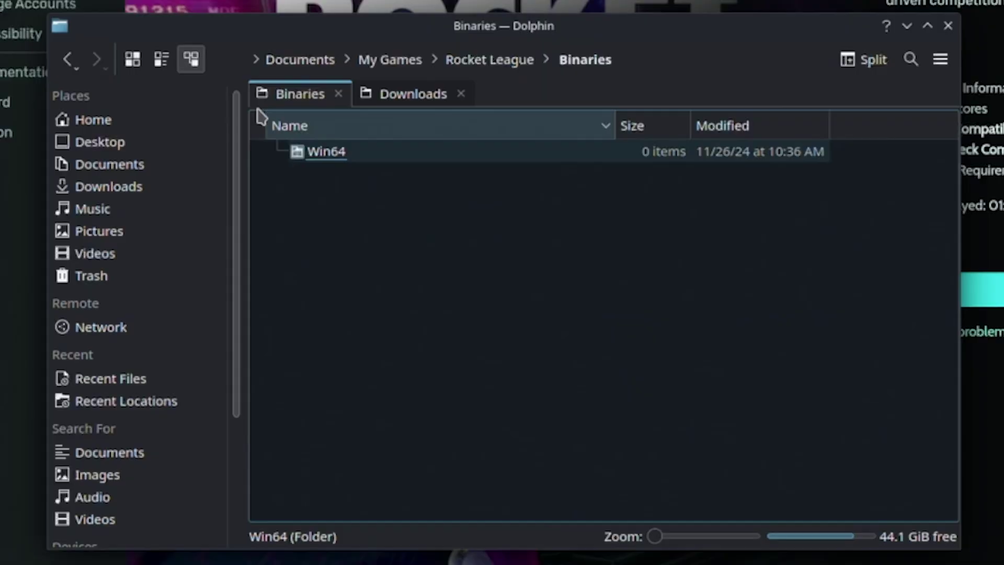
pyautogui.click(66, 59)
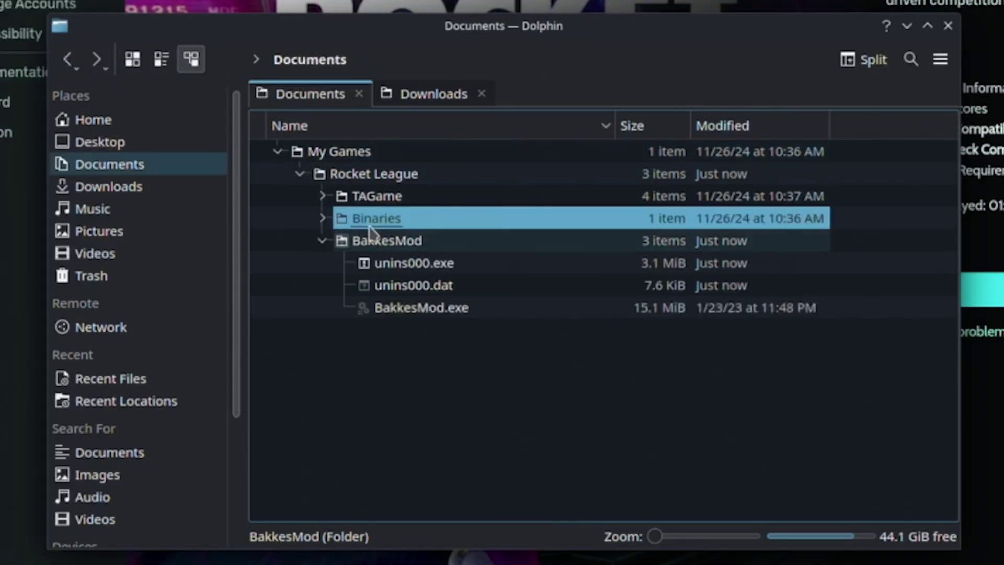
pyautogui.doubleClick(393, 240)
pyautogui.rightClick(350, 232)
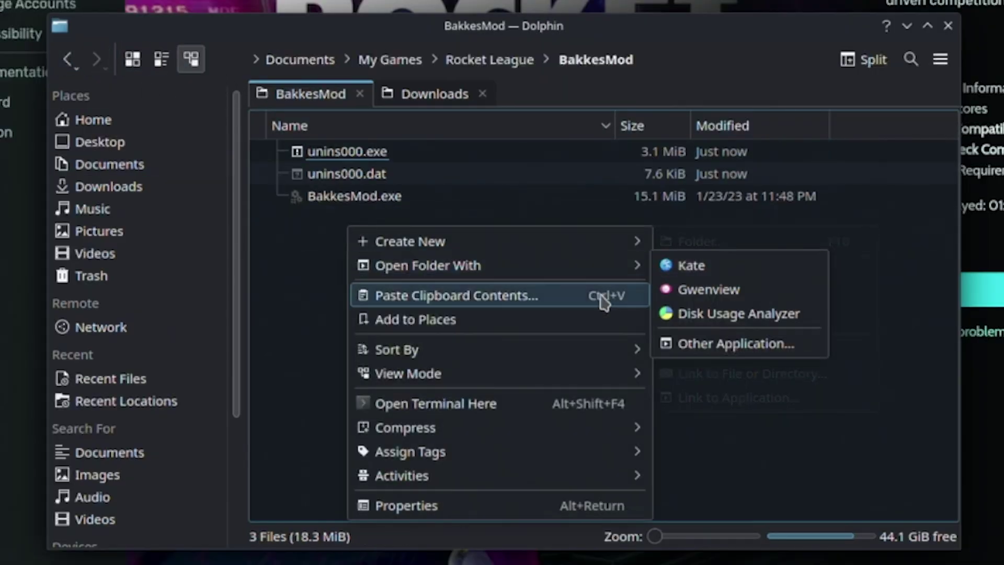
# Open a terminal in the BakkesMod folder and save an empty RunBakkesModSD.bat with nano
pyautogui.click(482, 405)
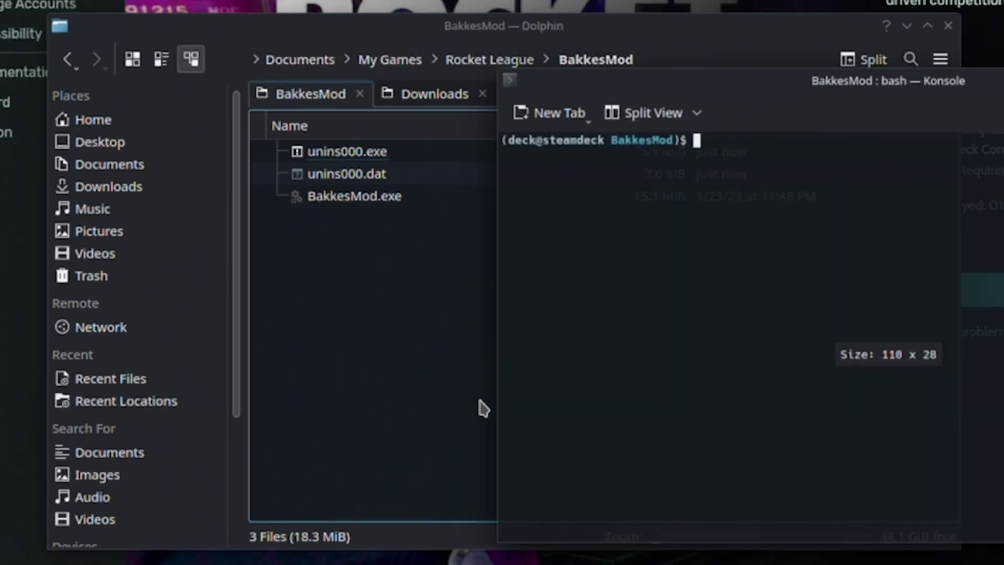
pyautogui.write('nano')
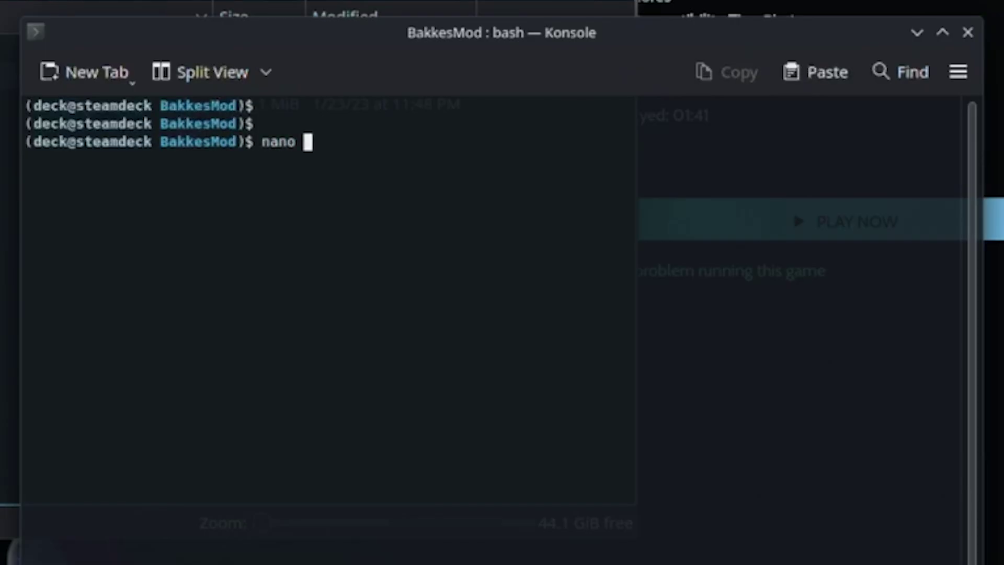
pyautogui.write(' RunBakkes')
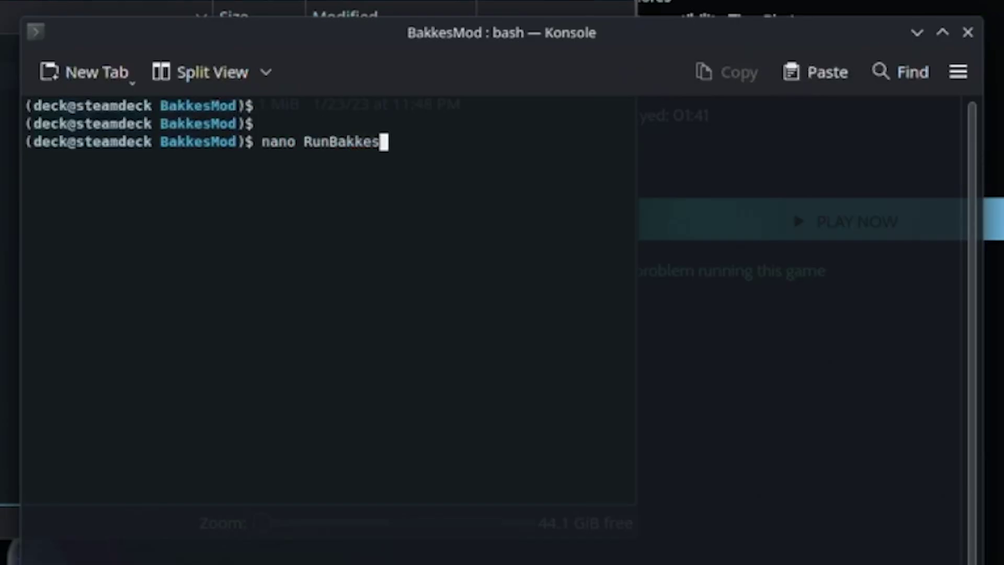
pyautogui.write('ModSD.')
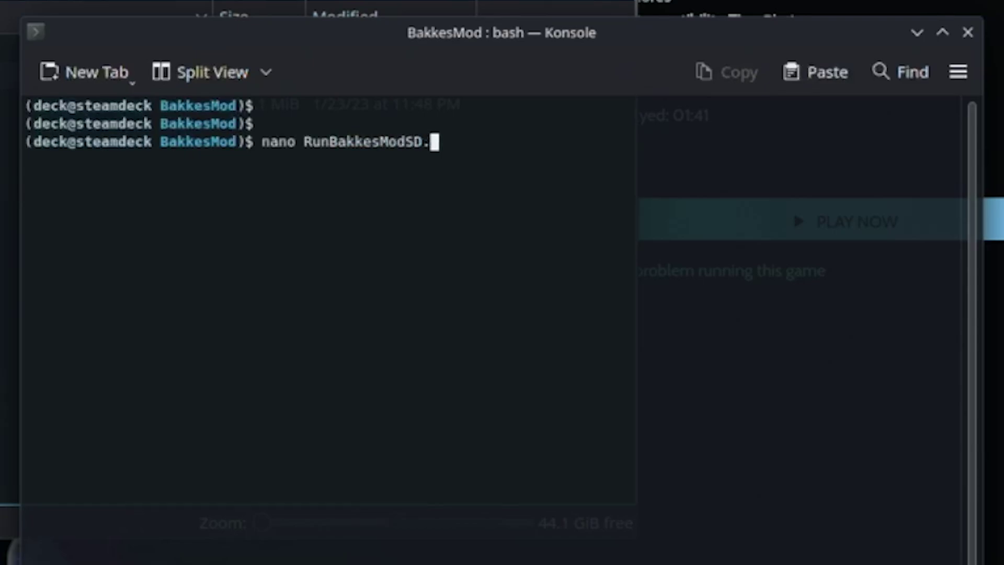
pyautogui.write('bat')
pyautogui.press('Return')
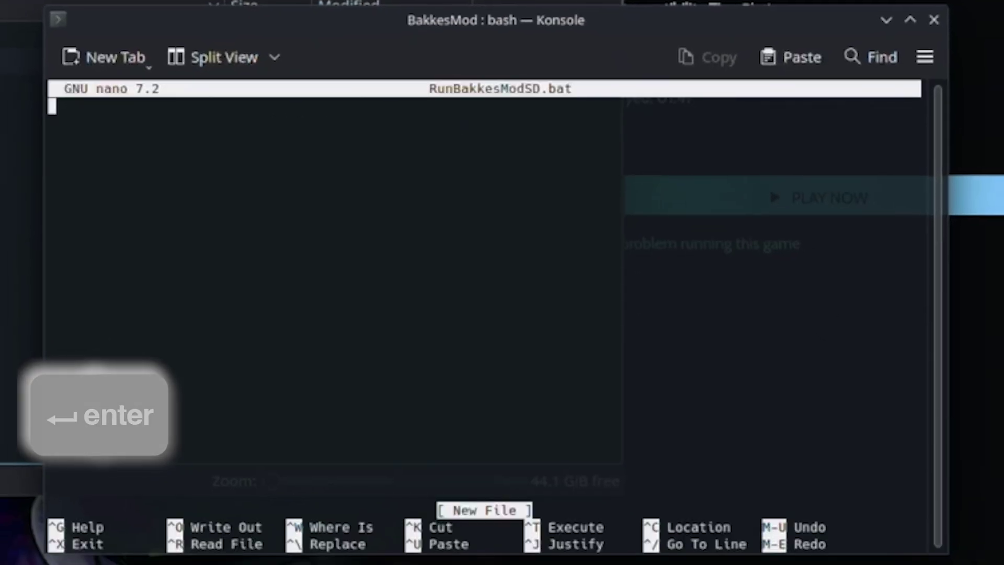
pyautogui.hotkey('ctrl', 'o')
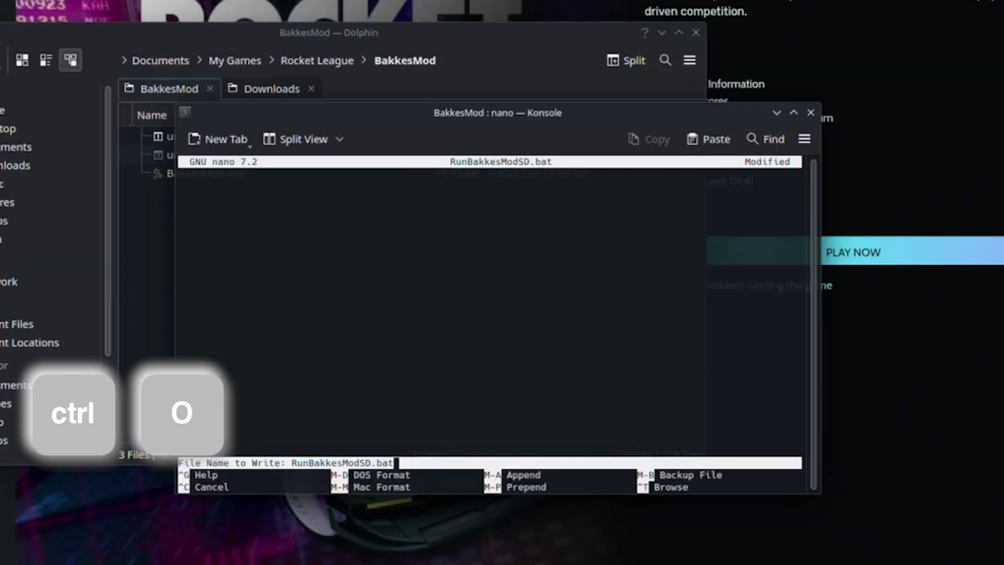
pyautogui.press('Return')
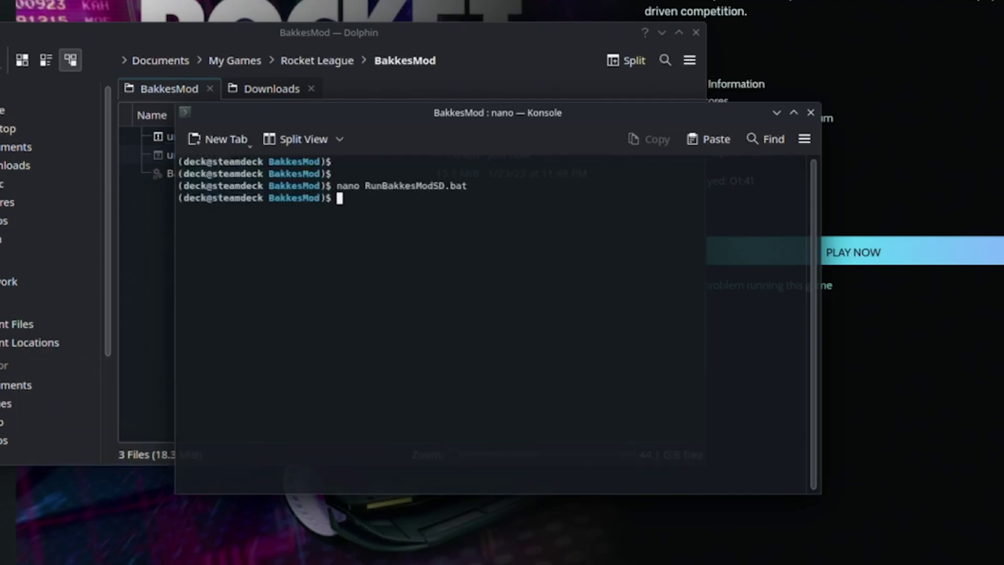
# Open RunBakkesModSD.bat in Kate, paste the six-line launch script, and save it
pyautogui.click(259, 175)
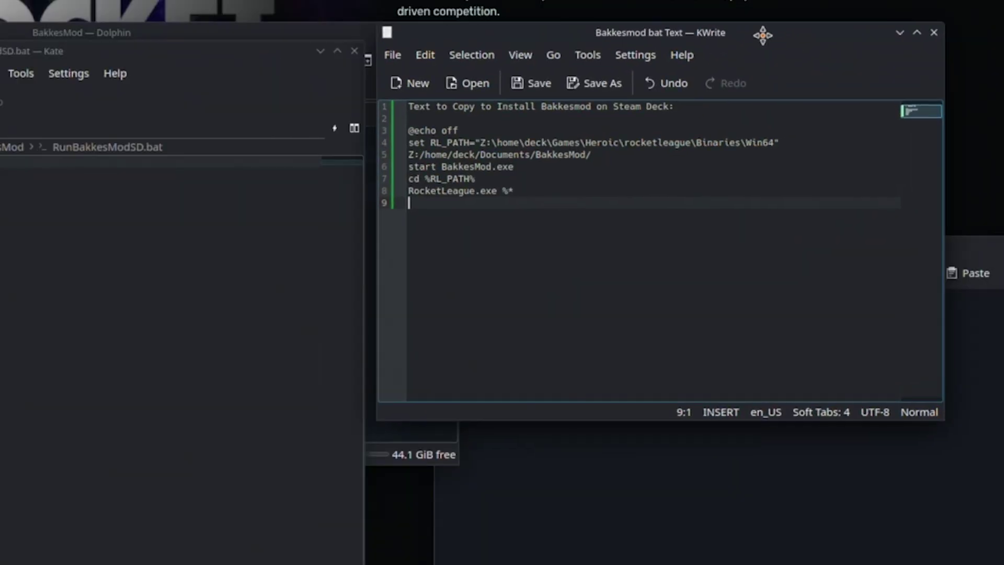
pyautogui.moveTo(762, 33); pyautogui.dragTo(761, 11)
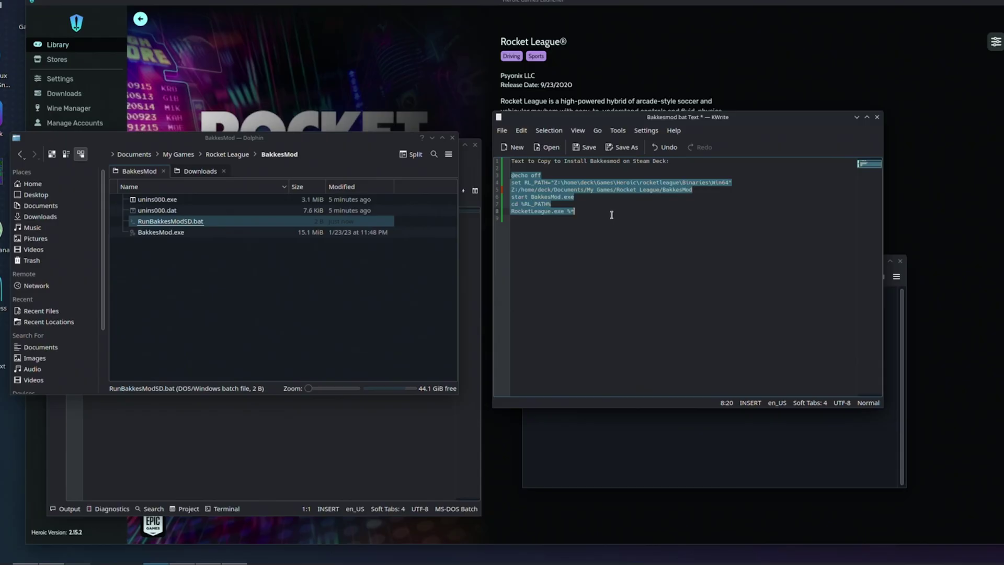
pyautogui.doubleClick(386, 223)
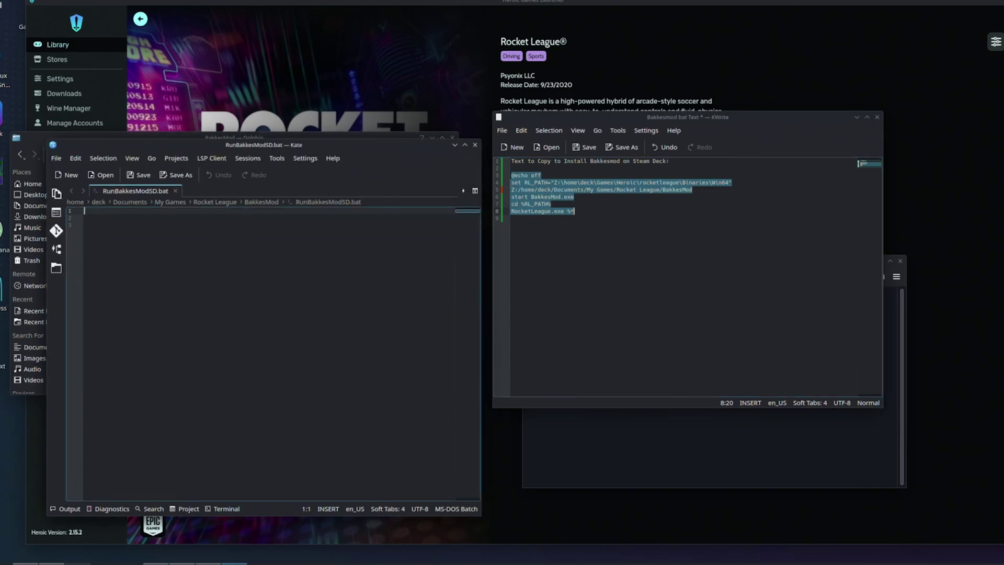
pyautogui.write('@echo off set RL_PATH="Z:\\home\\deck\\Games\\Heroic\\rocketleague\\Binaries\\Win64" Z:/home/deck/Documents/My Games/Rocket League/BakkesMod start BakkesMod.exe cd %RL_PATH% RocketLeague.exe %*')
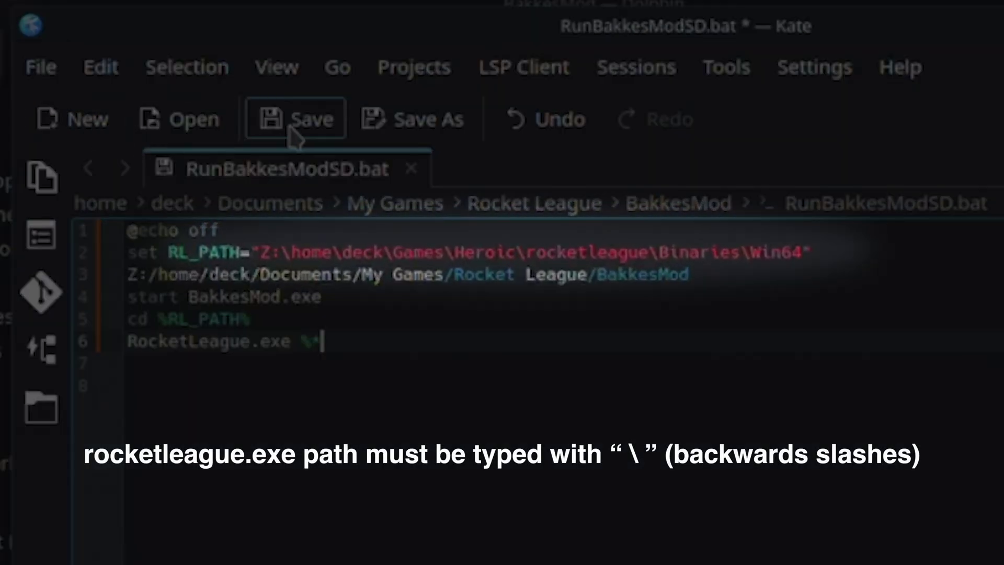
pyautogui.click(295, 135)
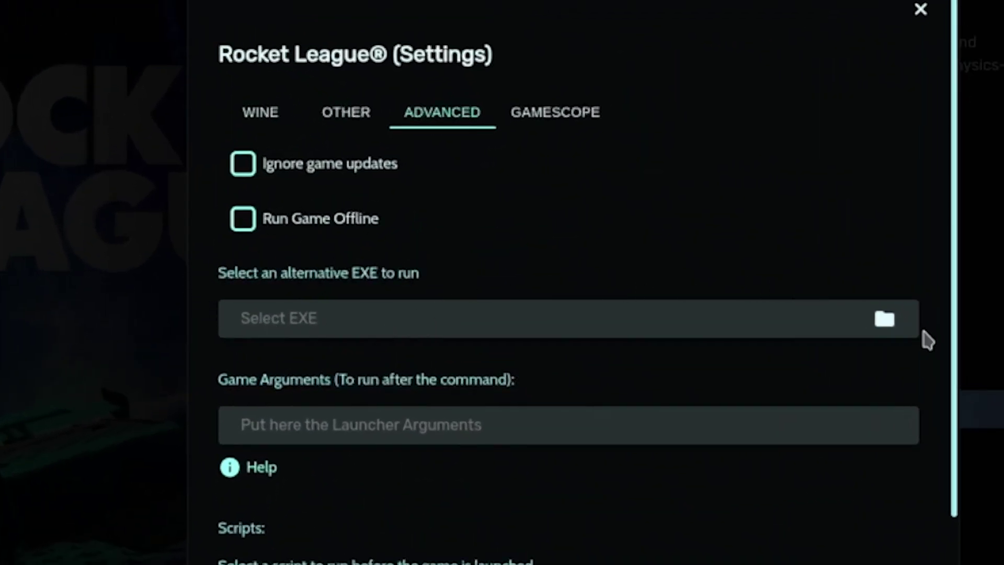
# Browse to My Games/Rocket League/BakkesMod and select RunBakkesModSD.bat as the alternative EXE
pyautogui.click(884, 318)
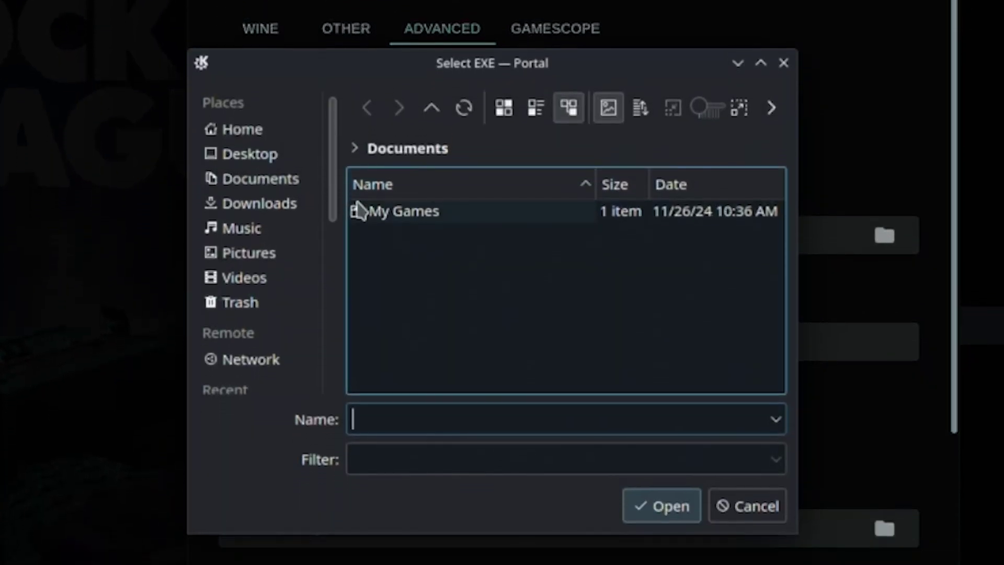
pyautogui.doubleClick(410, 214)
pyautogui.doubleClick(411, 214)
pyautogui.doubleClick(455, 214)
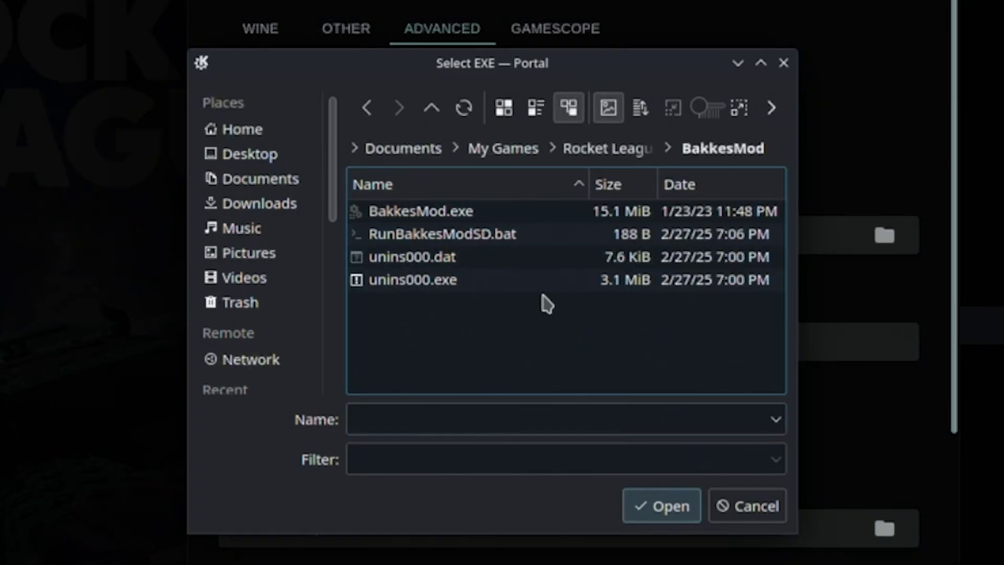
pyautogui.click(508, 235)
pyautogui.click(660, 505)
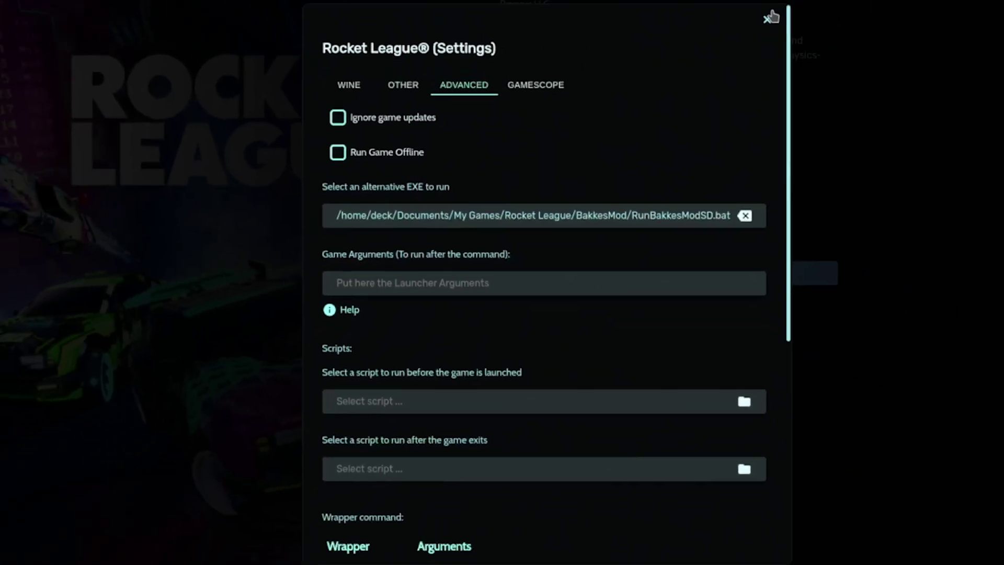
# Launch Rocket League through the new script and accept the offered BakkesMod update
pyautogui.click(770, 16)
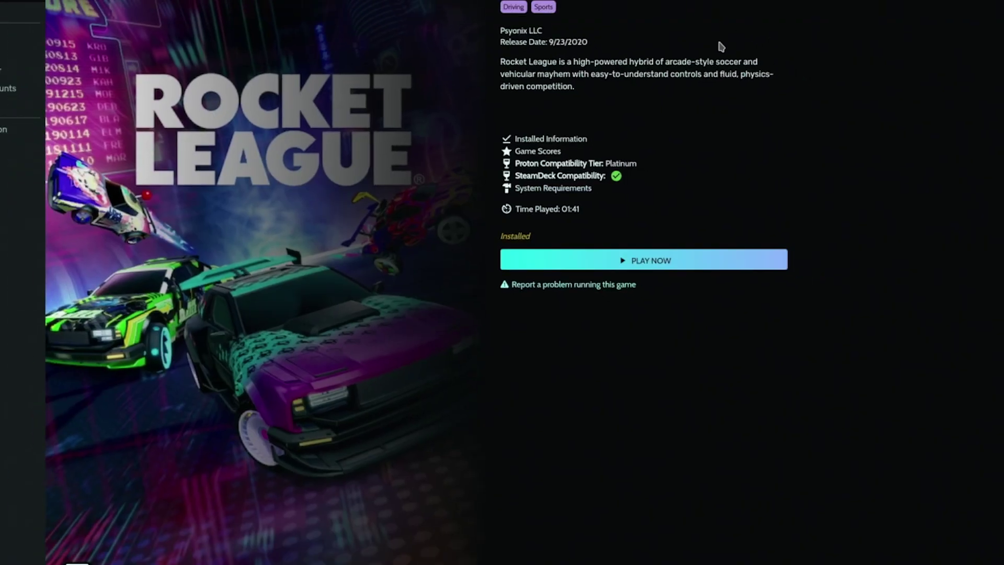
pyautogui.click(519, 259)
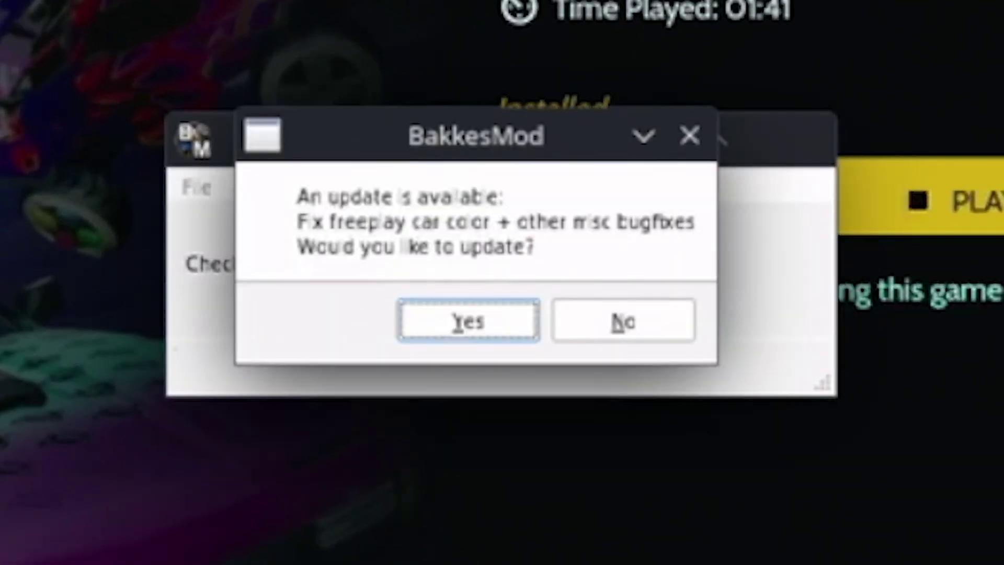
pyautogui.click(442, 316)
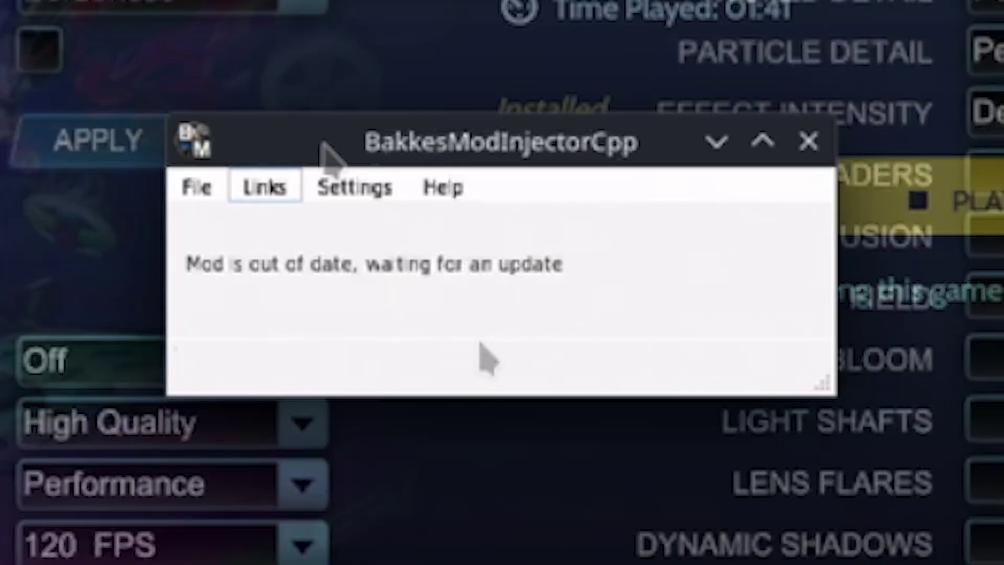
# Turn off safe mode in the injector settings and inject into the unsupported Rocket League version anyway
pyautogui.click(358, 187)
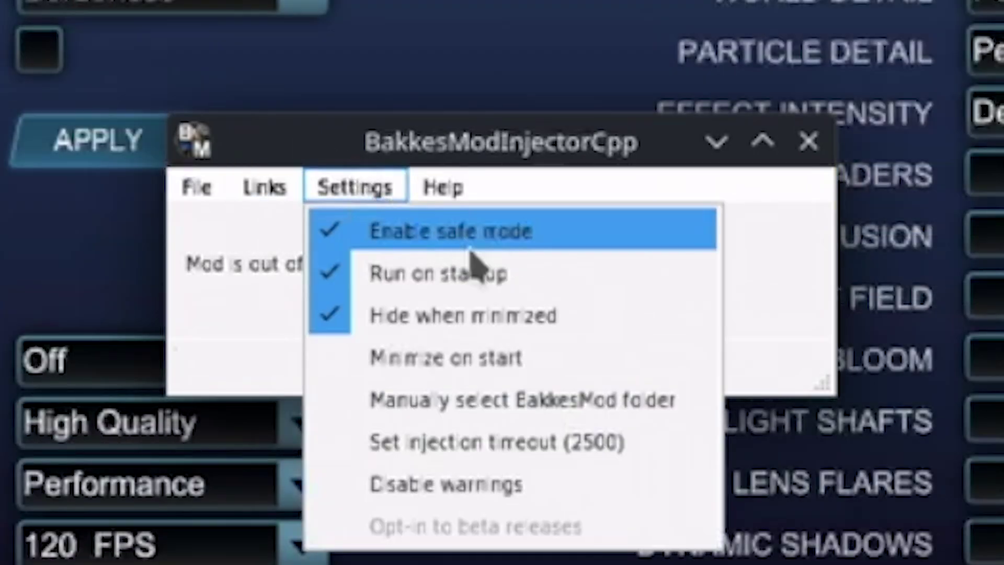
pyautogui.click(469, 231)
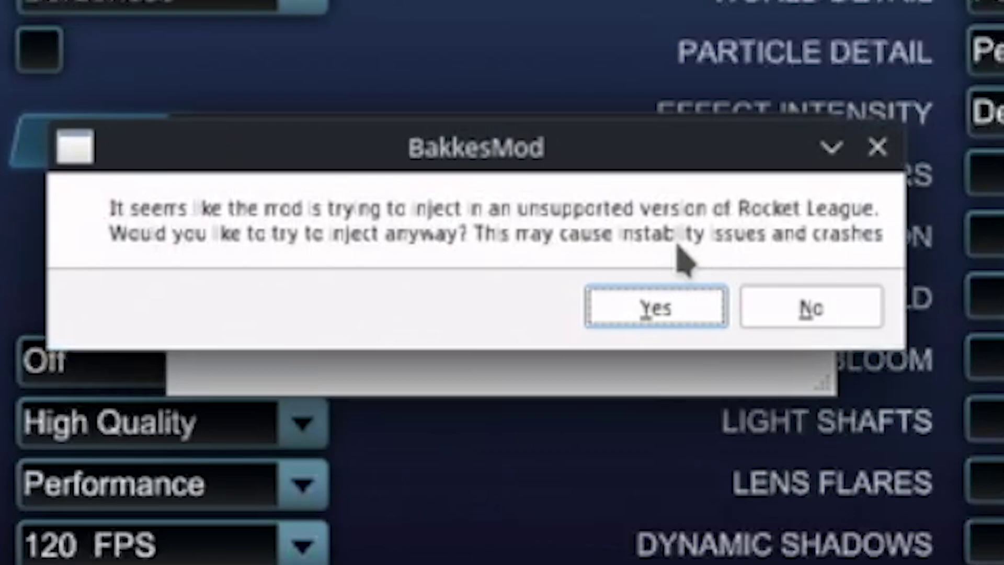
pyautogui.click(671, 306)
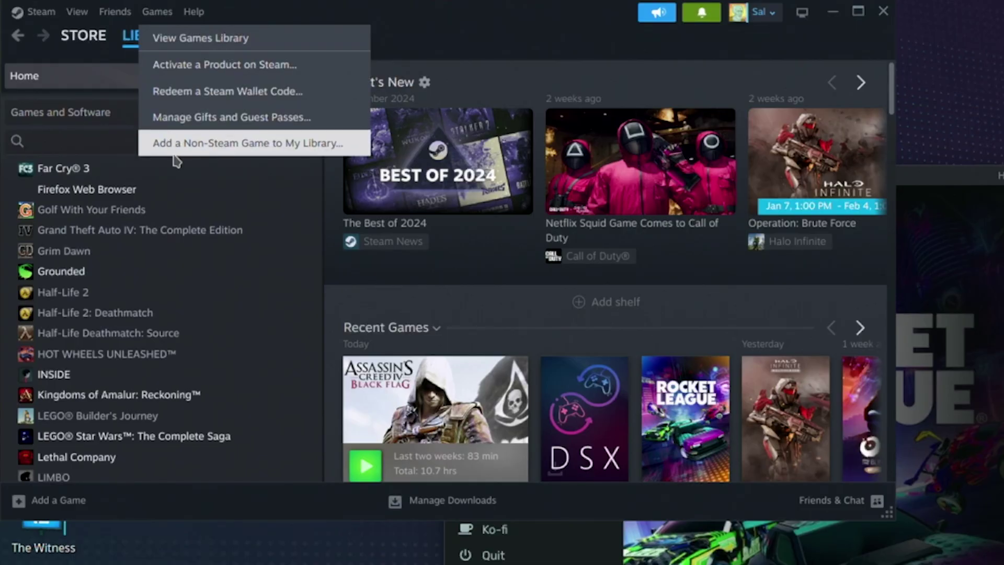
# Add Heroic Games Launcher to the Steam library as a non-Steam game and open its entry
pyautogui.click(177, 146)
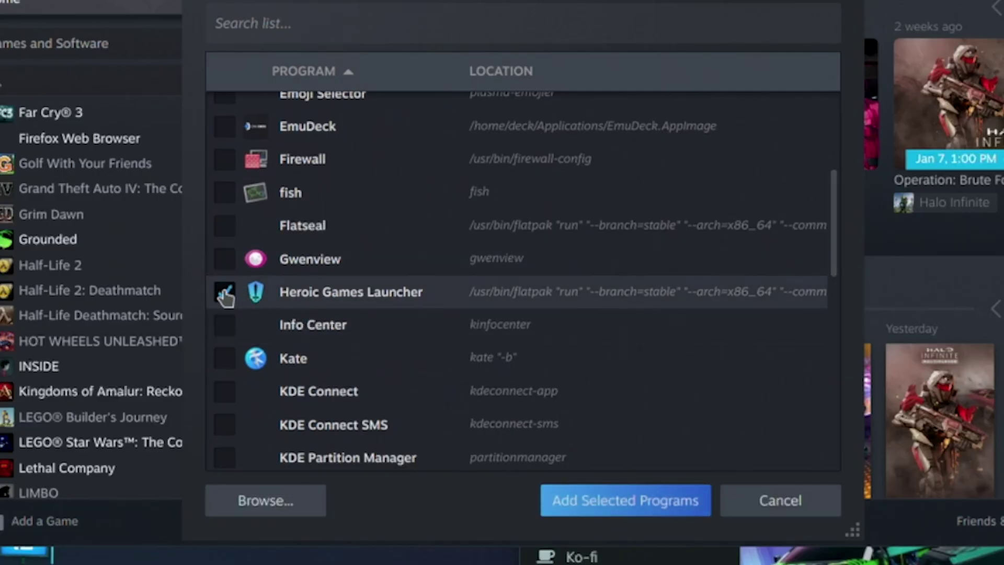
pyautogui.click(586, 501)
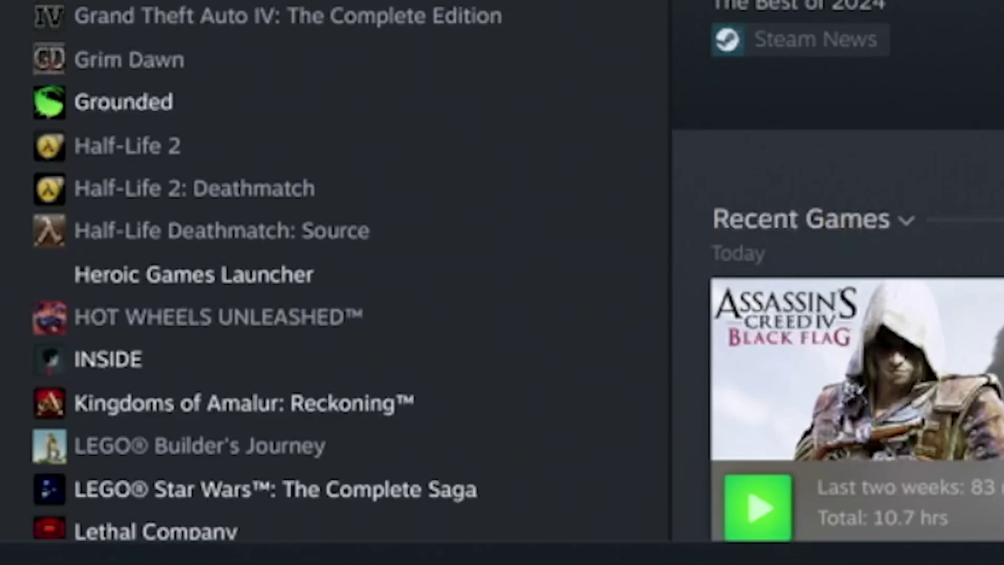
pyautogui.click(257, 400)
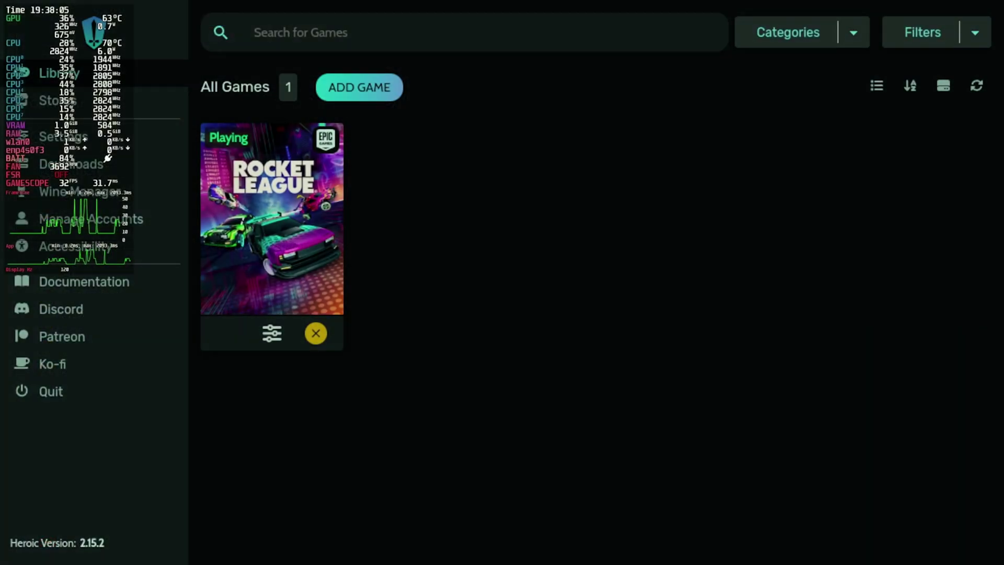
# Switch to the BakkesModInjectorCpp window from the quick menu and close its Settings menu
pyautogui.press('super')
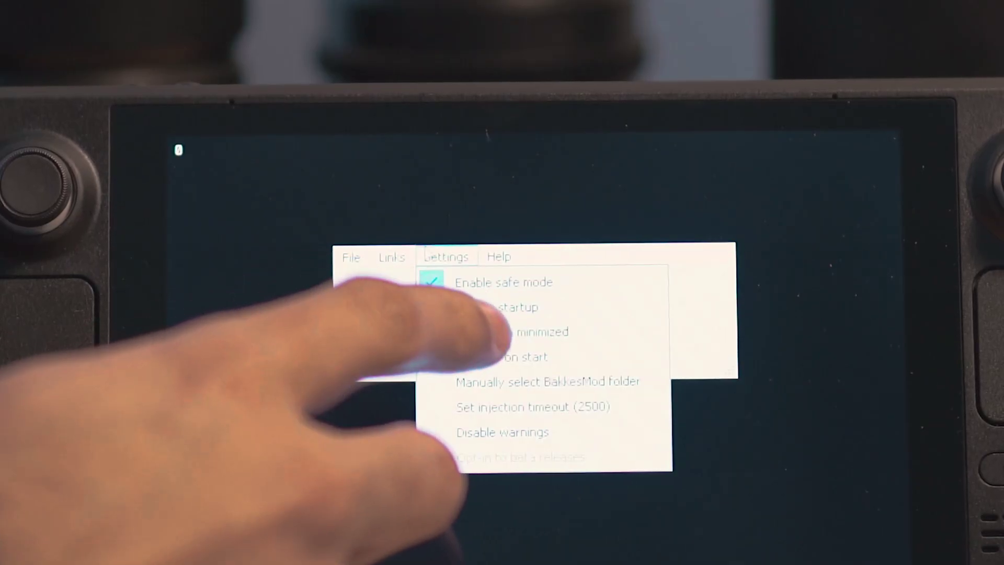
pyautogui.click(485, 335)
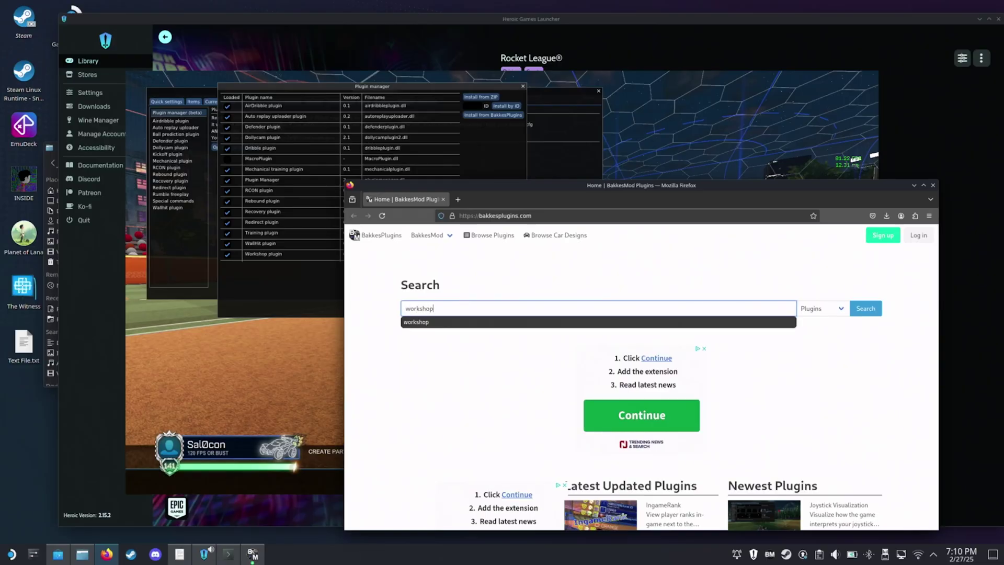
# Search BakkesPlugins for 'workshop' and download Workshop Map Loader & Downloader as a zip
pyautogui.press('Return')
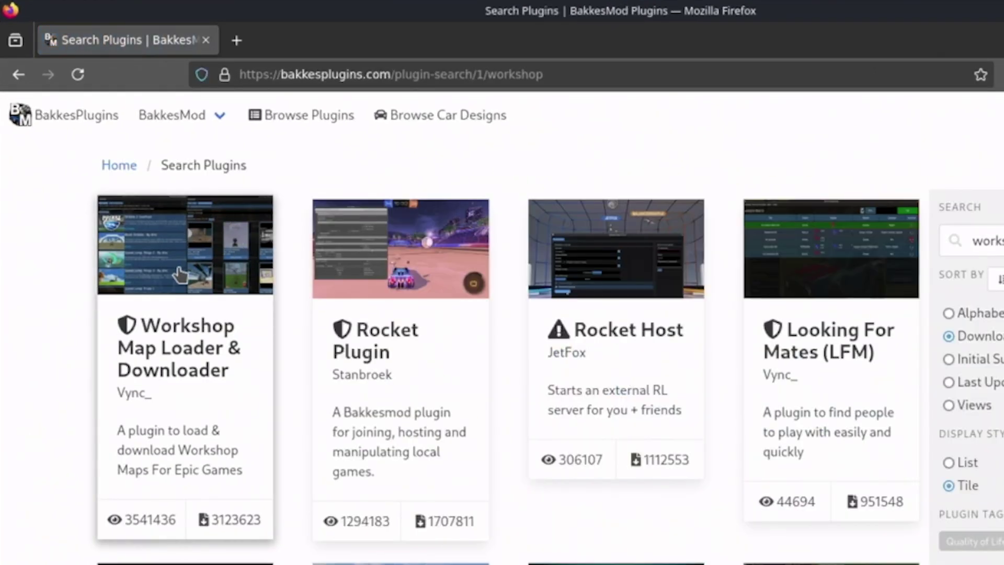
pyautogui.click(180, 275)
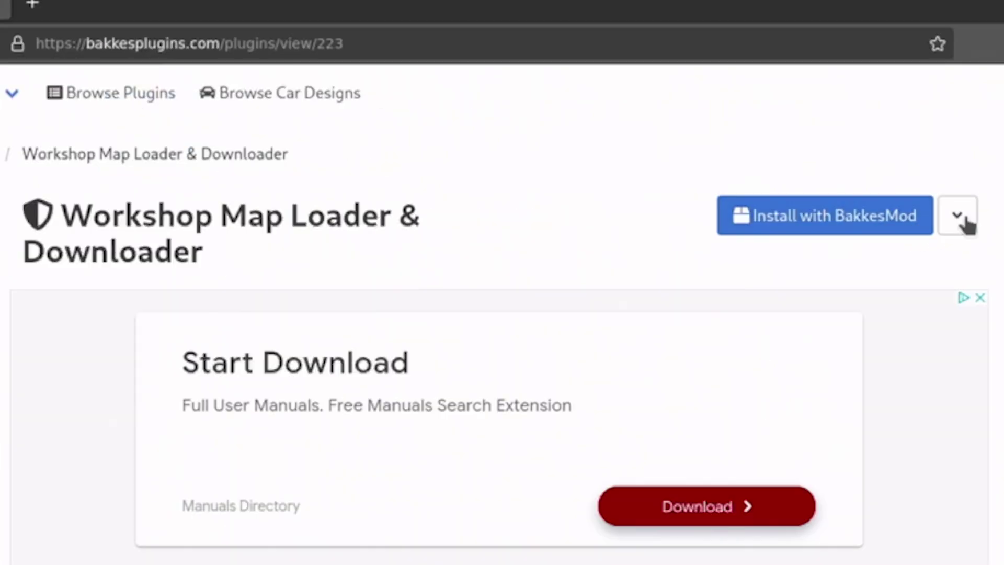
pyautogui.click(957, 216)
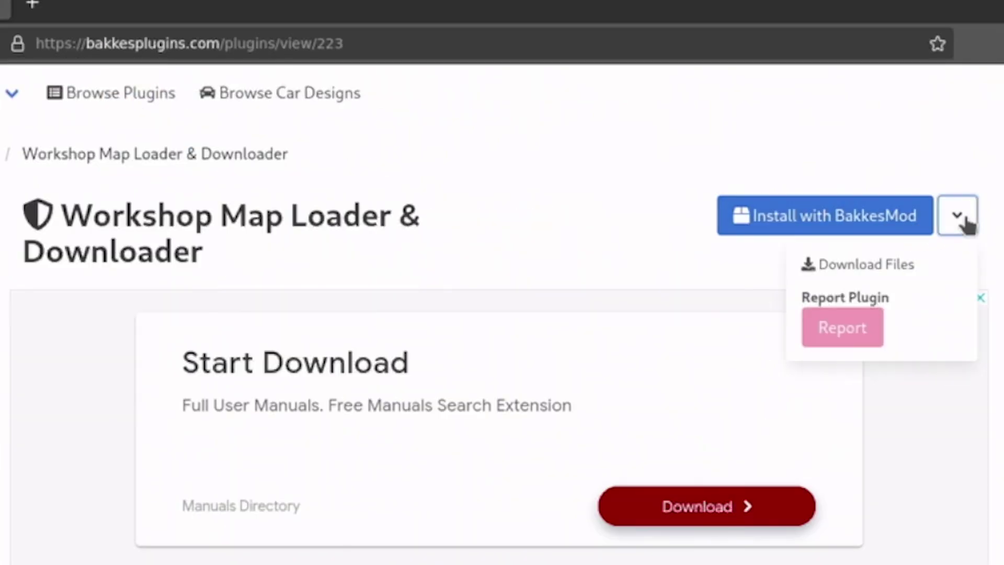
pyautogui.click(857, 264)
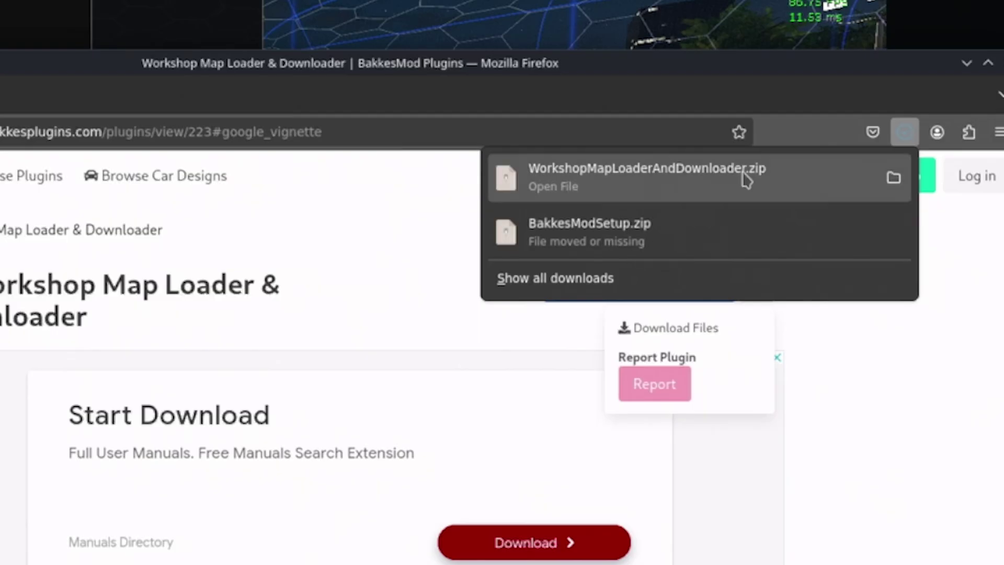
# Move WorkshopMapLoaderAndDownloader.zip from downloads into the BakkesMod folder
pyautogui.click(941, 98)
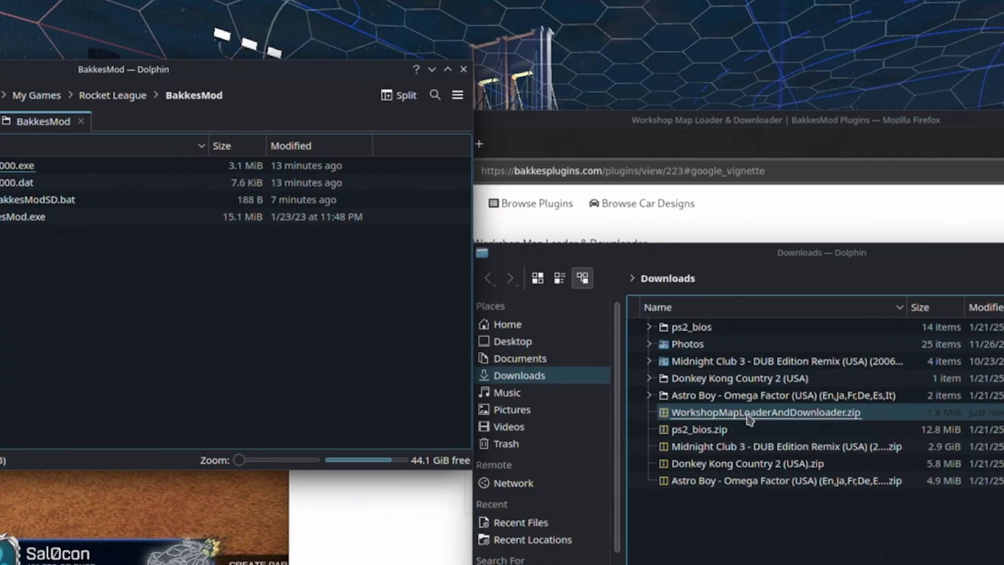
pyautogui.moveTo(749, 418); pyautogui.dragTo(104, 296)
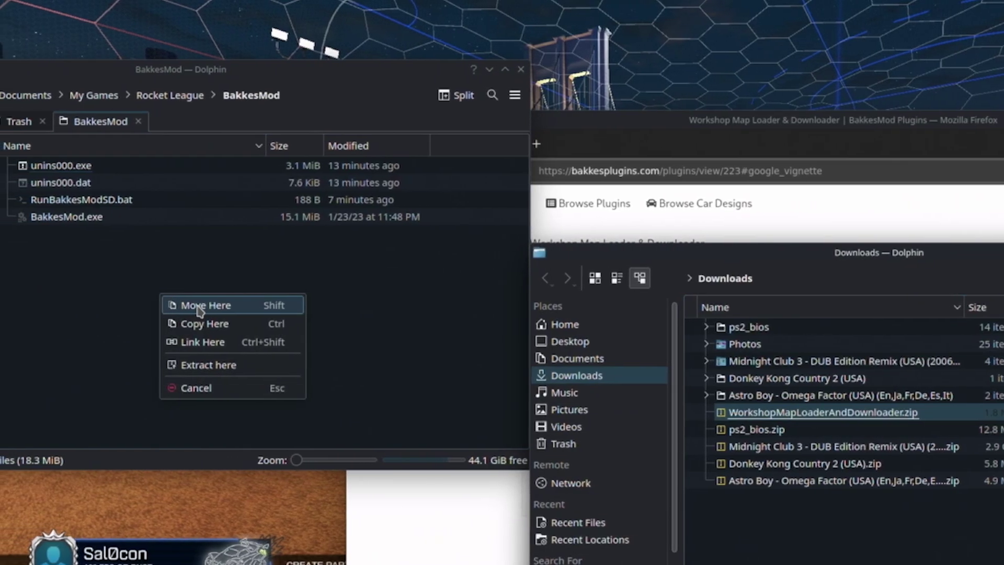
pyautogui.click(199, 307)
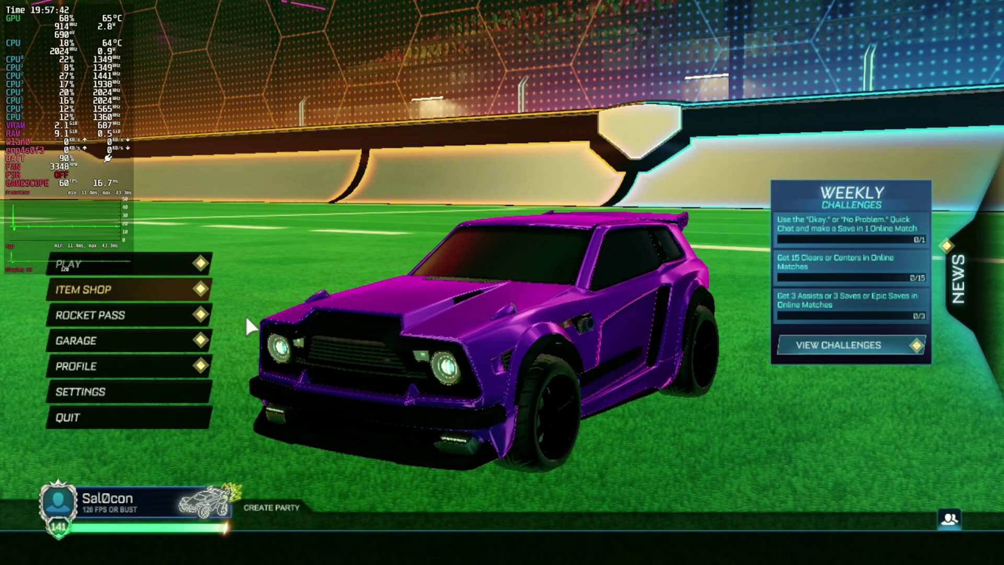
# Open the BakkesMod plugin manager via F2 > Plugins and start an Install from ZIP
pyautogui.press('F2')
pyautogui.click(560, 62)
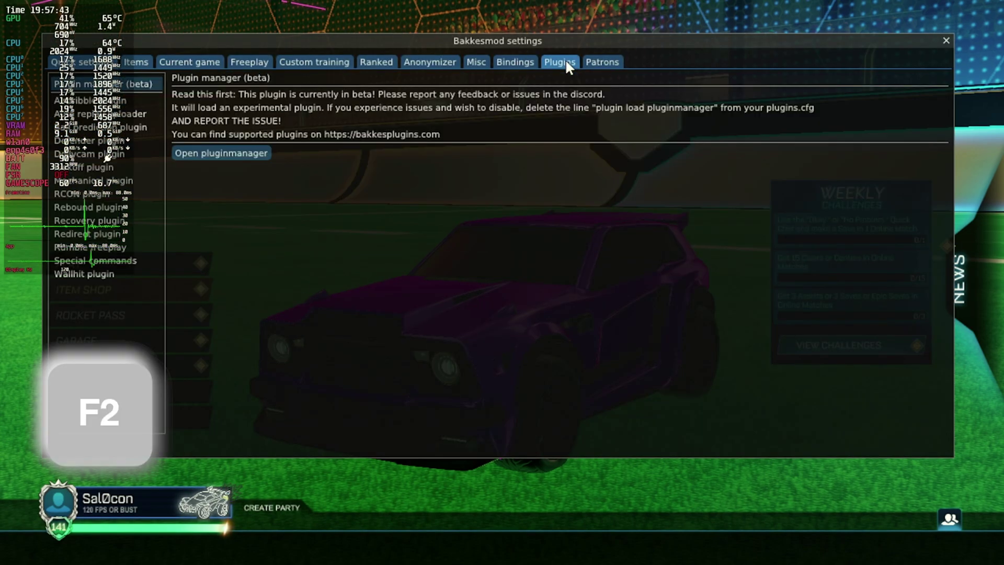
pyautogui.click(257, 156)
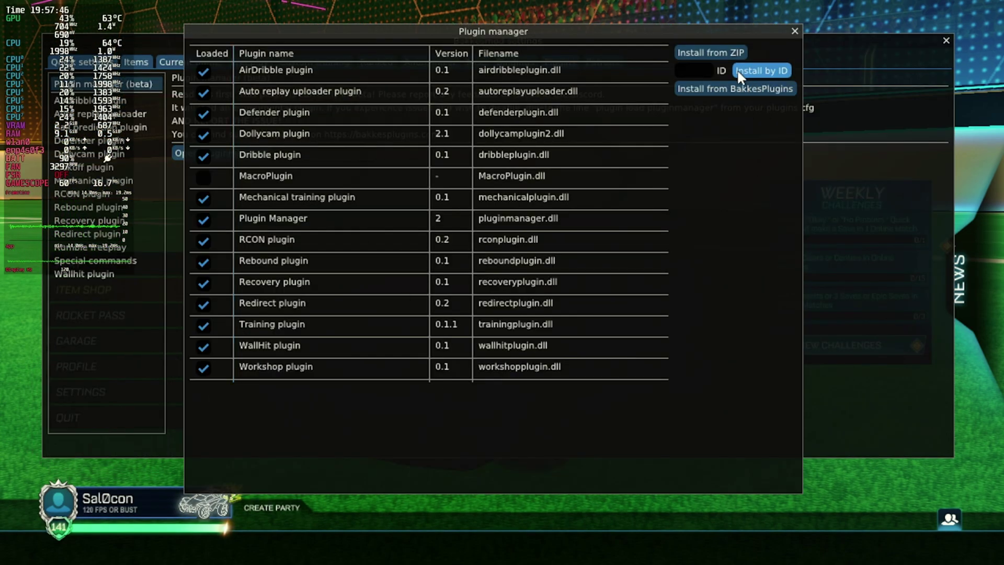
pyautogui.click(710, 52)
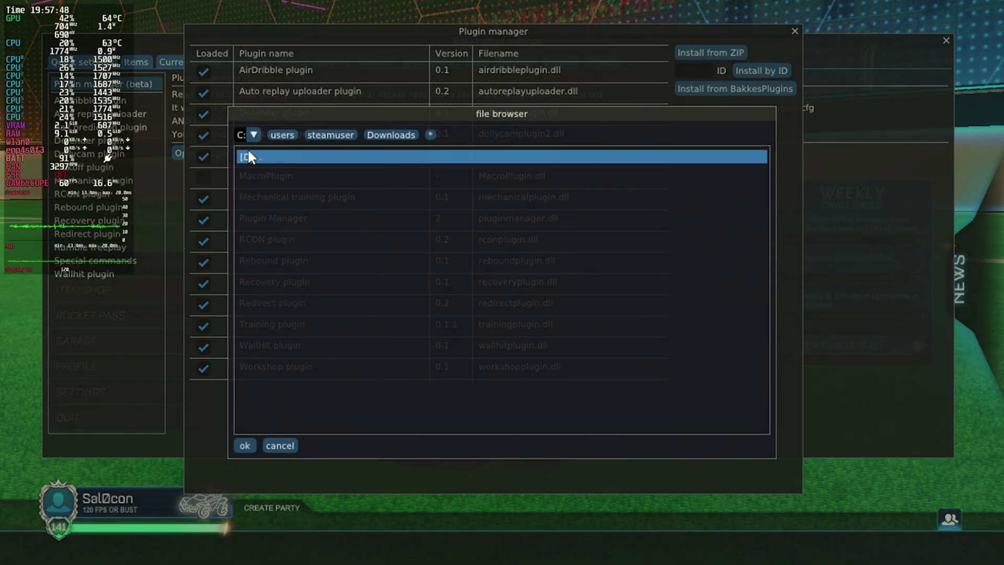
# Install WorkshopMapLoaderAndDownloader.zip from Z:/home/deck/Games/Heroic/rocketleague/BakkesMod
pyautogui.click(253, 135)
pyautogui.click(250, 176)
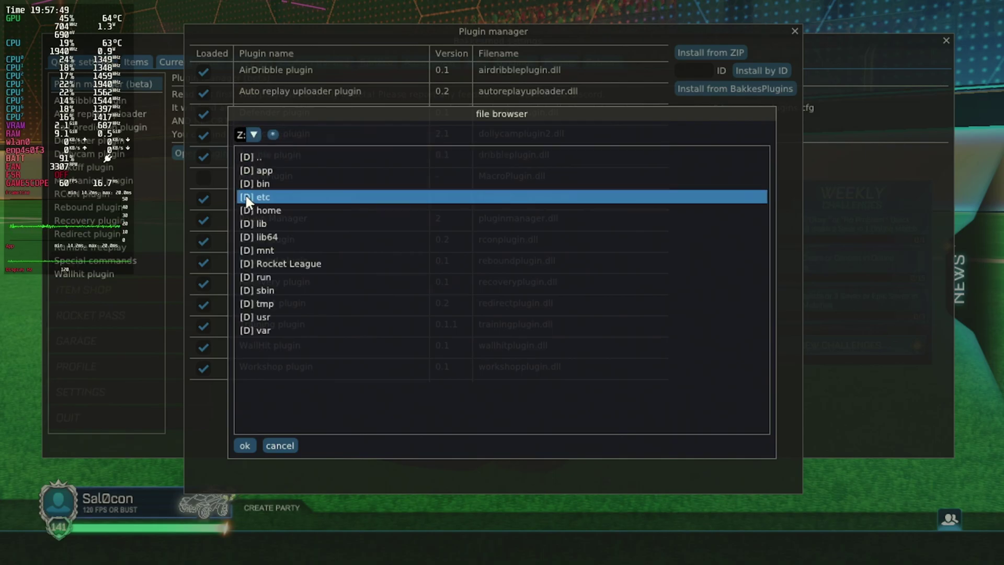
pyautogui.doubleClick(287, 207)
pyautogui.doubleClick(274, 170)
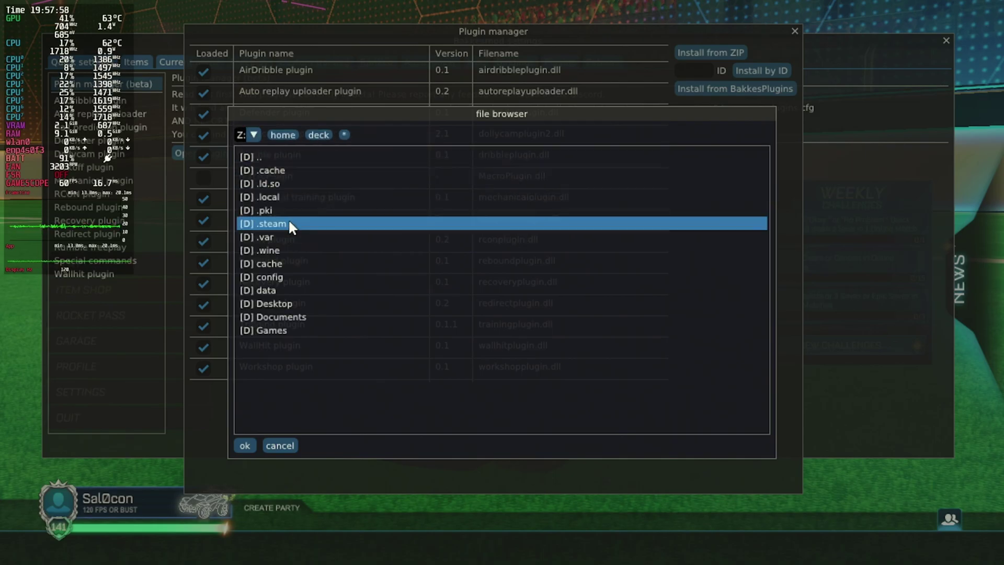
pyautogui.doubleClick(290, 331)
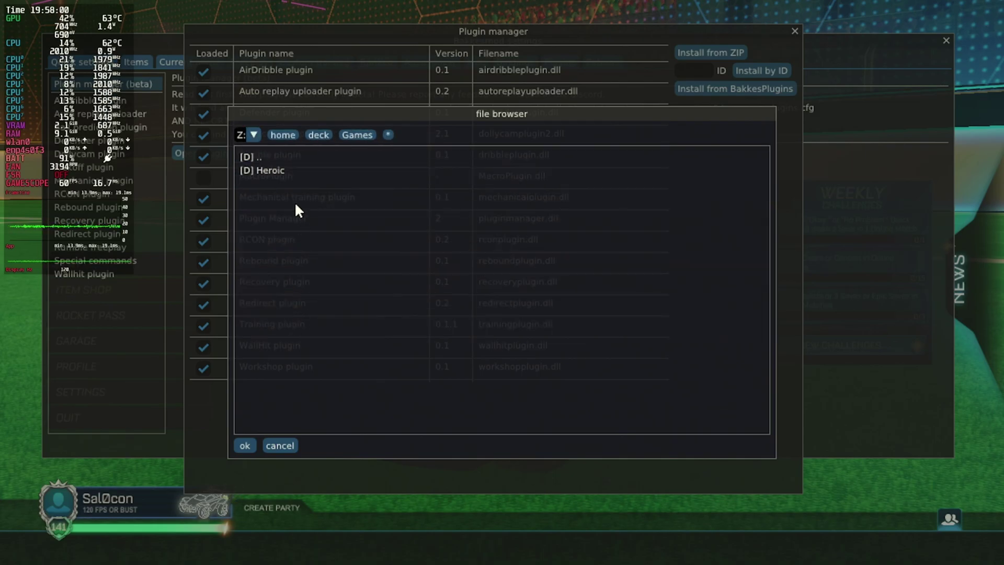
pyautogui.doubleClick(281, 170)
pyautogui.doubleClick(282, 169)
pyautogui.doubleClick(281, 169)
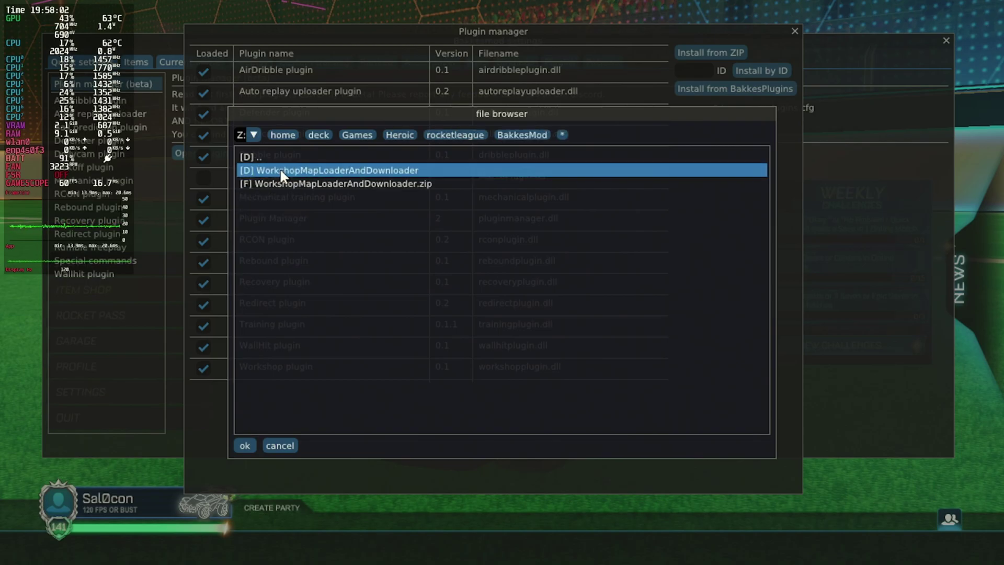
pyautogui.click(289, 183)
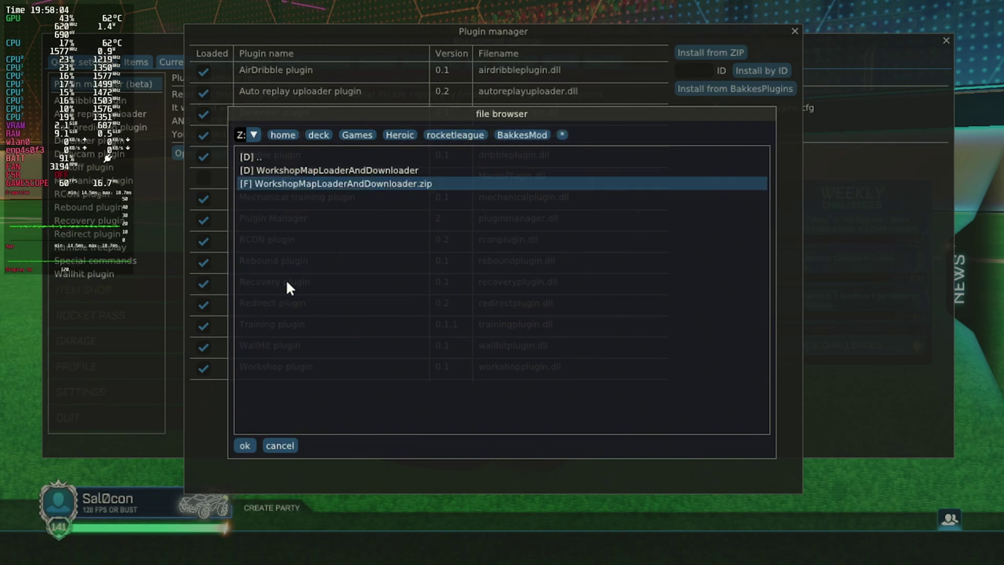
pyautogui.click(244, 445)
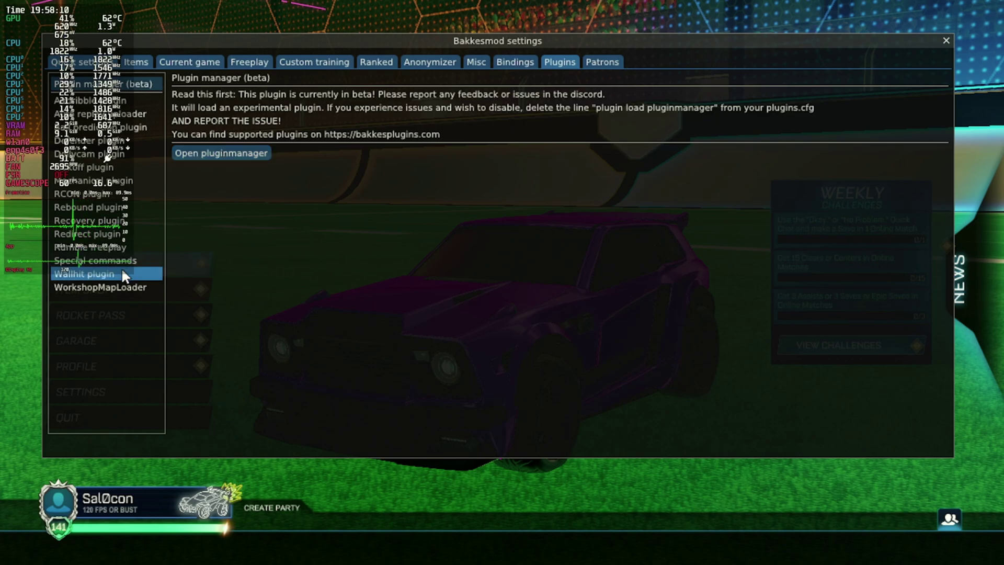
# Open Workshop Map Loader with F3, dismiss the update notice and refresh the installed maps
pyautogui.click(106, 287)
pyautogui.press('F3')
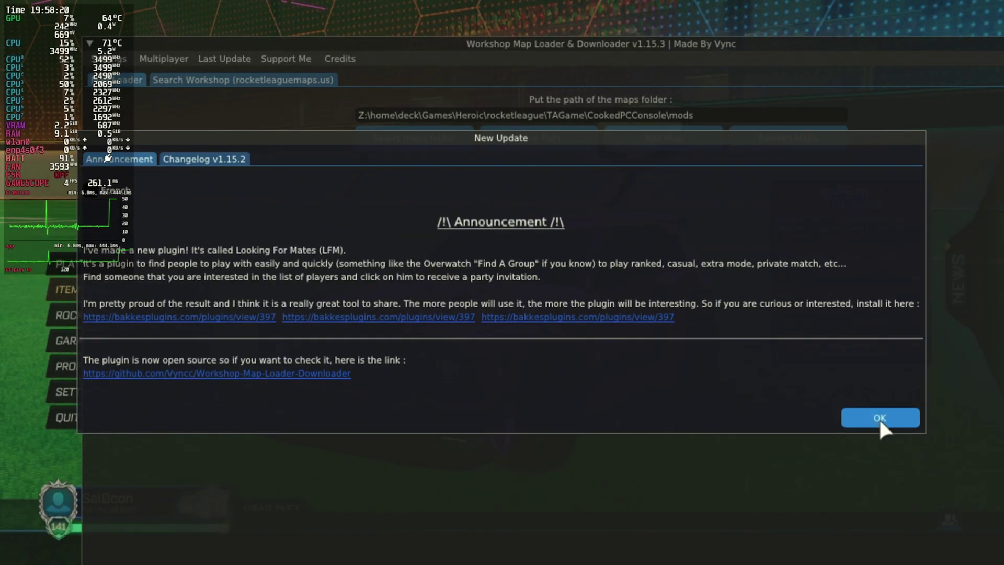
pyautogui.click(879, 417)
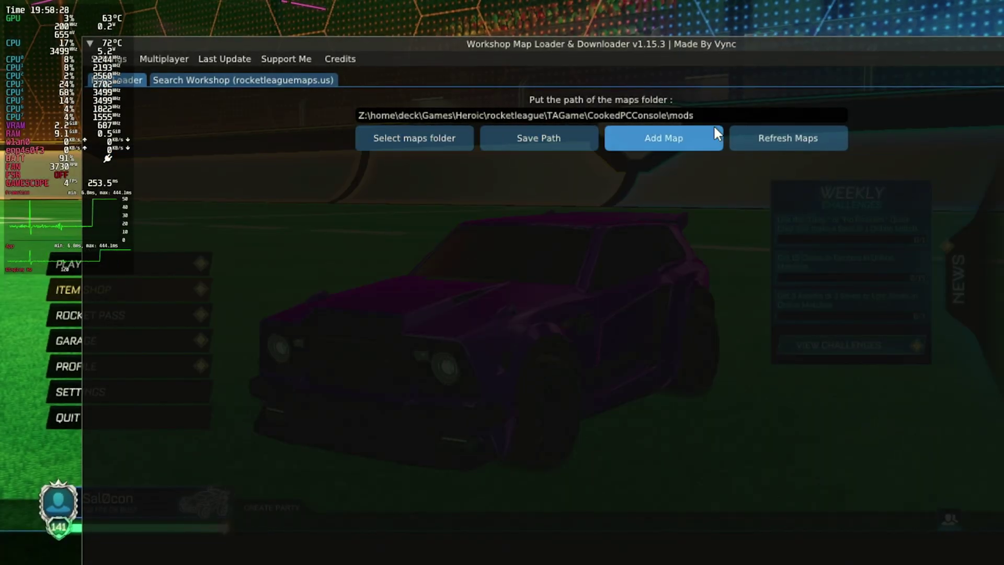
pyautogui.click(790, 130)
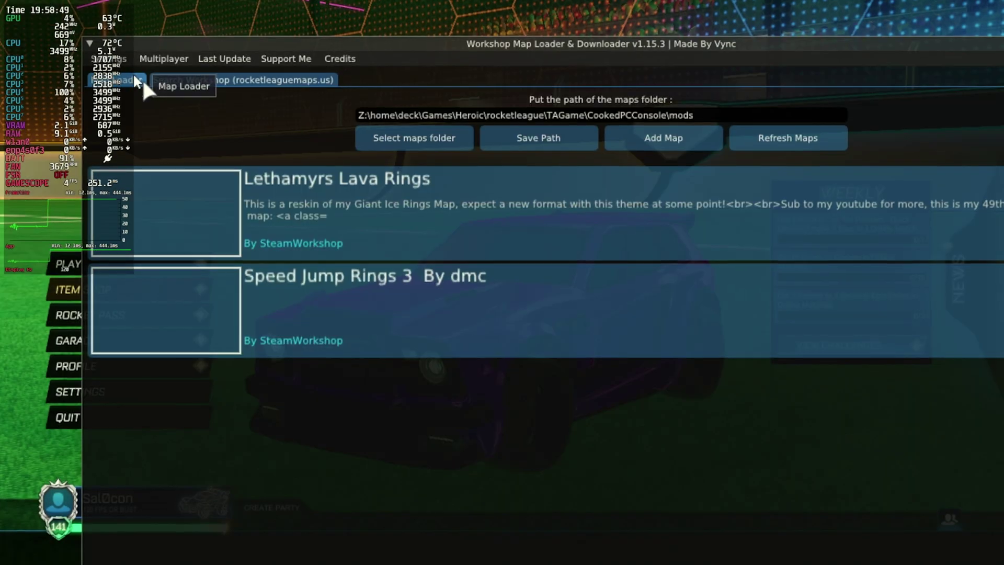
# Search the workshop and download Lethamyrs Neon Heights Rings version V1.0.0
pyautogui.click(207, 80)
pyautogui.click(209, 127)
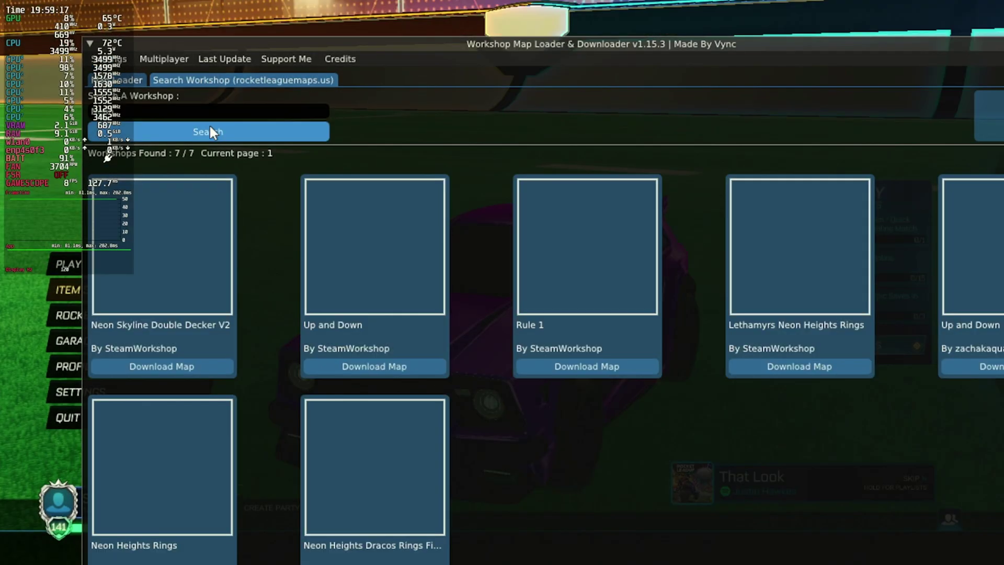
pyautogui.click(802, 361)
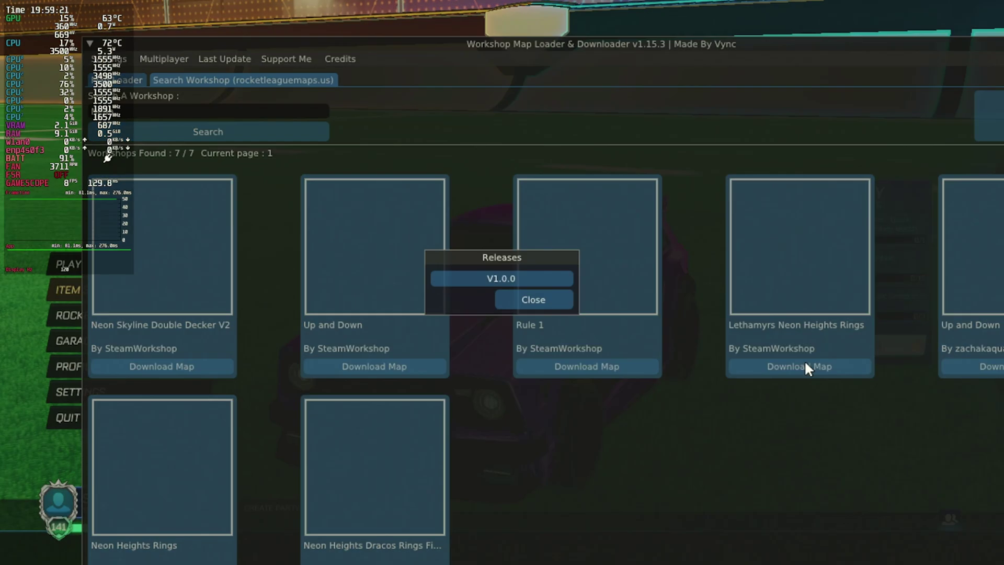
pyautogui.click(465, 276)
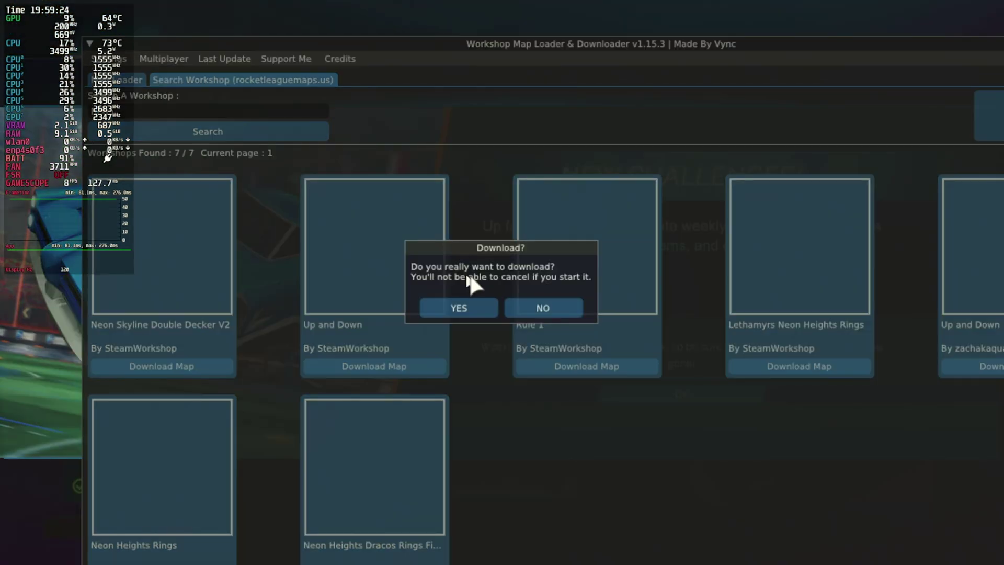
pyautogui.click(485, 303)
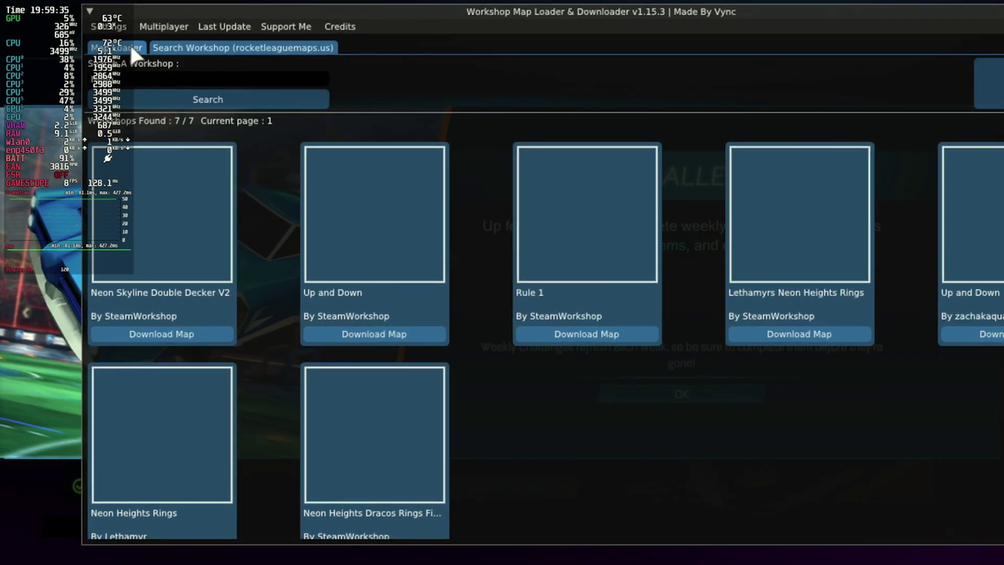
pyautogui.click(129, 45)
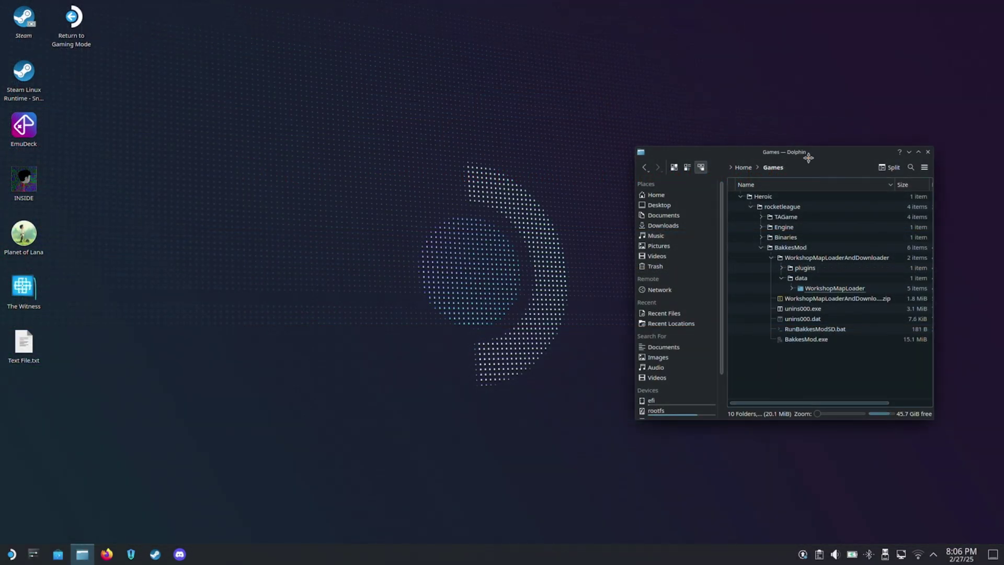
# Enlarge Dolphin, expand the mods folder and extract LethNeonHeightsRings.upk into Lethamyrs_Neon_Heights_Rings
pyautogui.moveTo(808, 157); pyautogui.dragTo(283, 126)
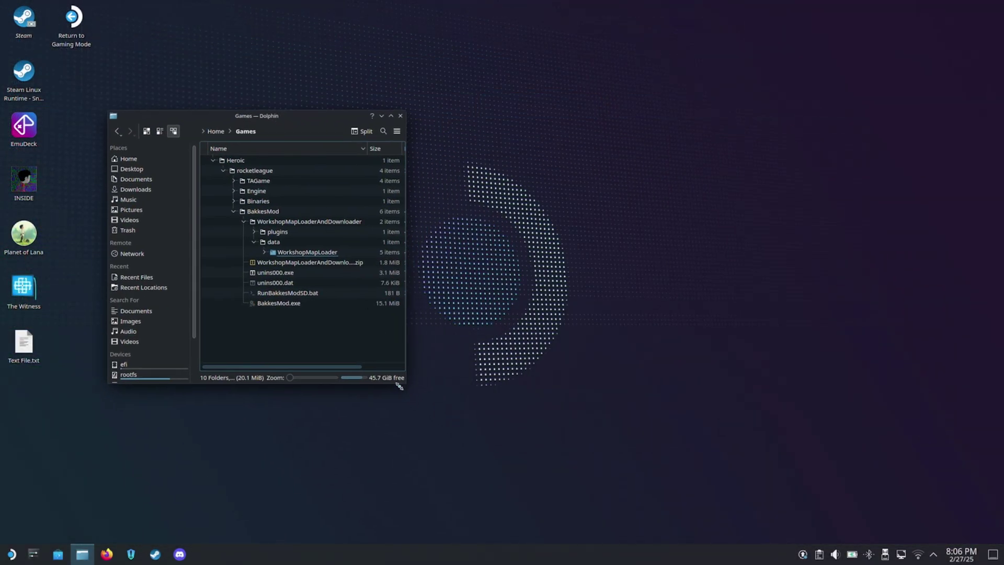
pyautogui.moveTo(407, 382); pyautogui.dragTo(787, 399)
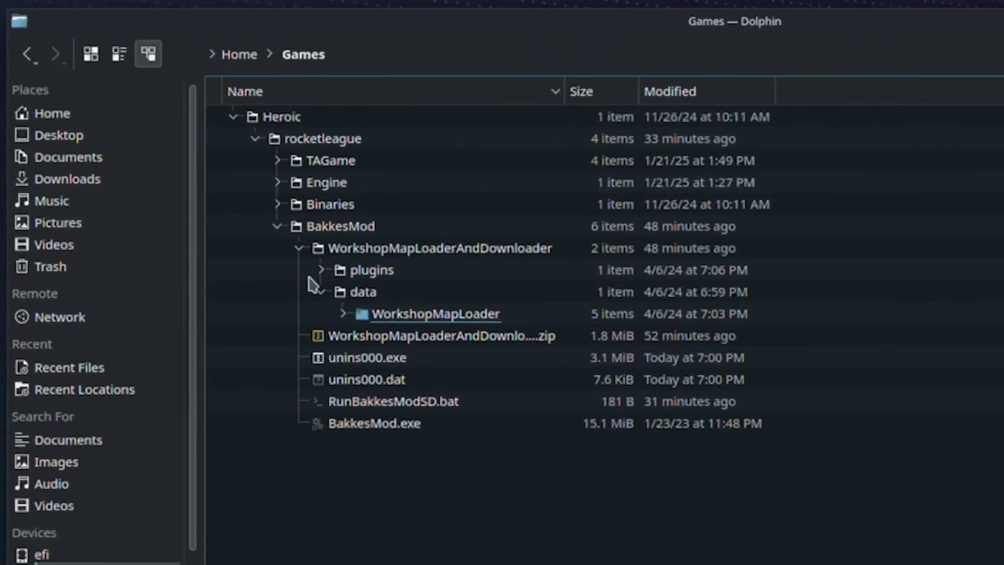
pyautogui.click(321, 270)
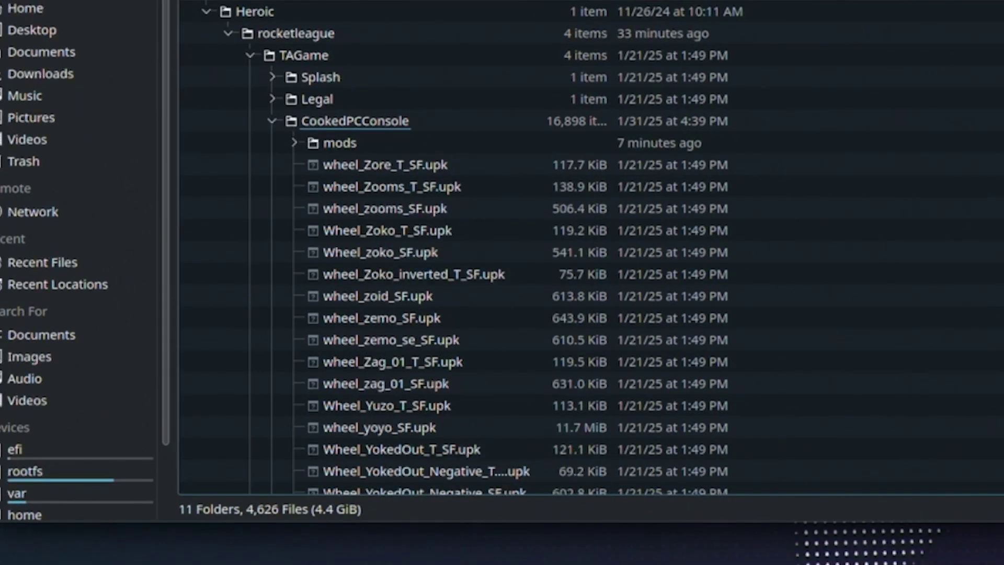
pyautogui.click(295, 144)
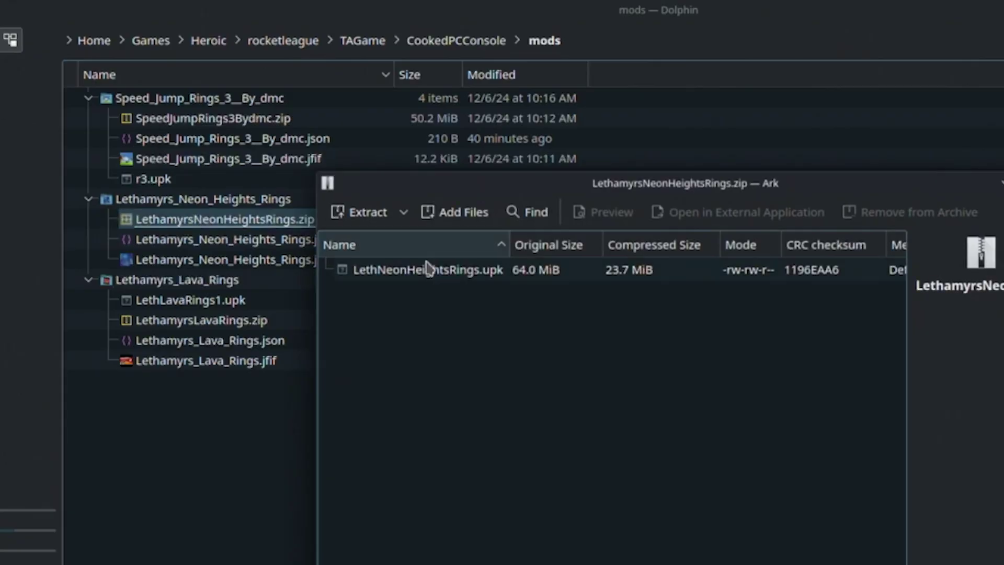
pyautogui.moveTo(429, 271); pyautogui.dragTo(204, 200)
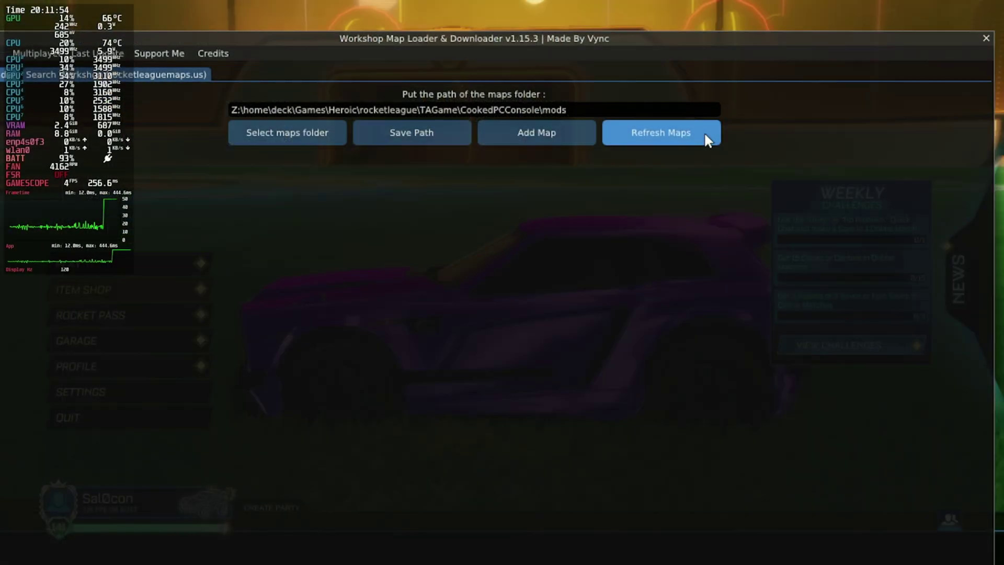
# Refresh Maps to list Lethamyrs Neon Heights Rings and close the DownloadTextures notice
pyautogui.click(704, 133)
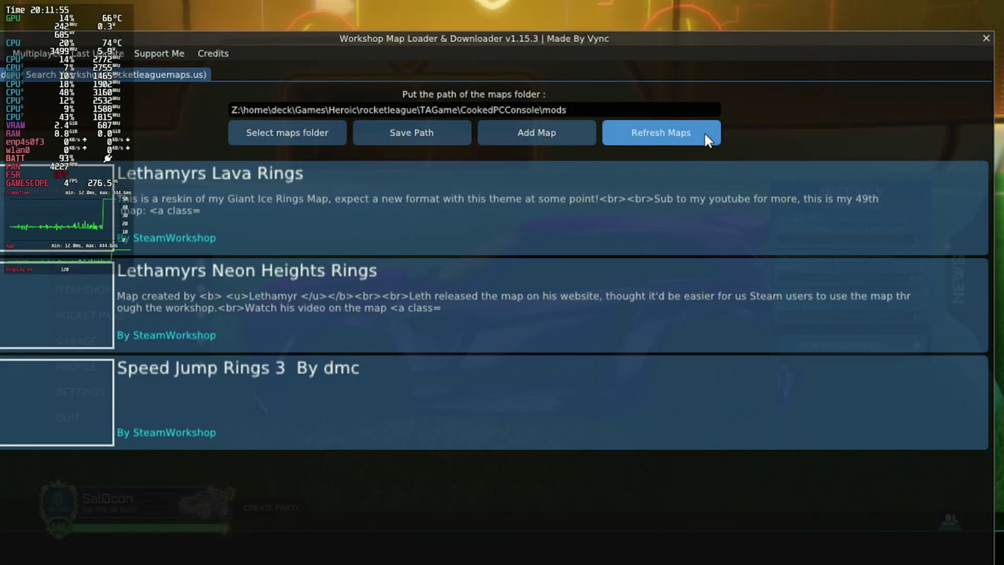
pyautogui.click(511, 459)
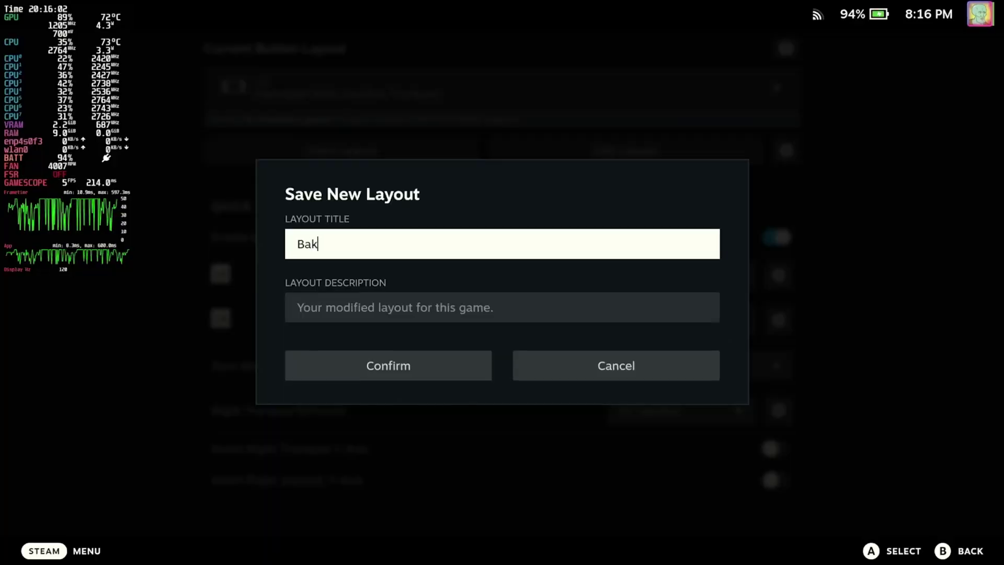
# Enter 'Bakkesmod for Steamdeck Layout' as the new controller layout's title
pyautogui.write('kesmod for Steamdeck La')
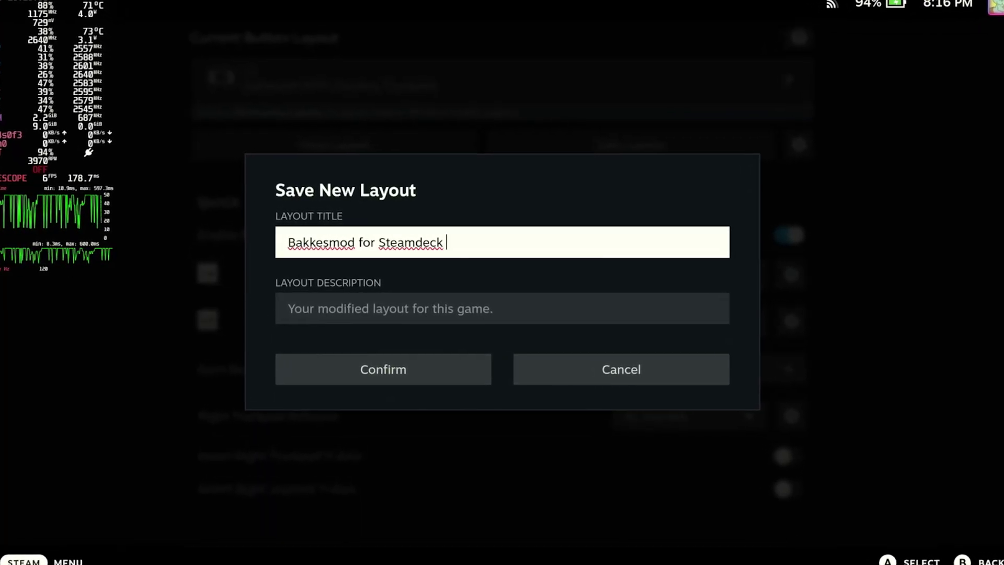